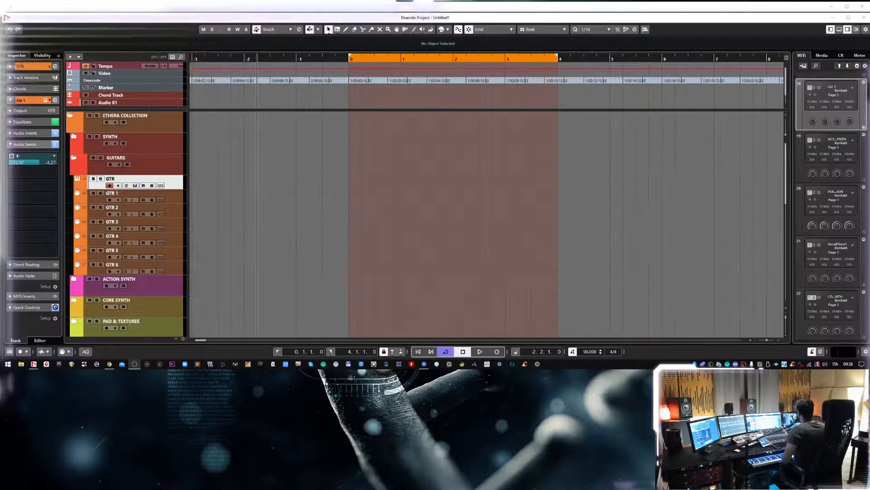
Collapse the GUITARS folder, and fold and unfold ETHERA COLLECTION to review the template's top-level track folders.
{"action": "left_click", "coordinate": [172, 187]}
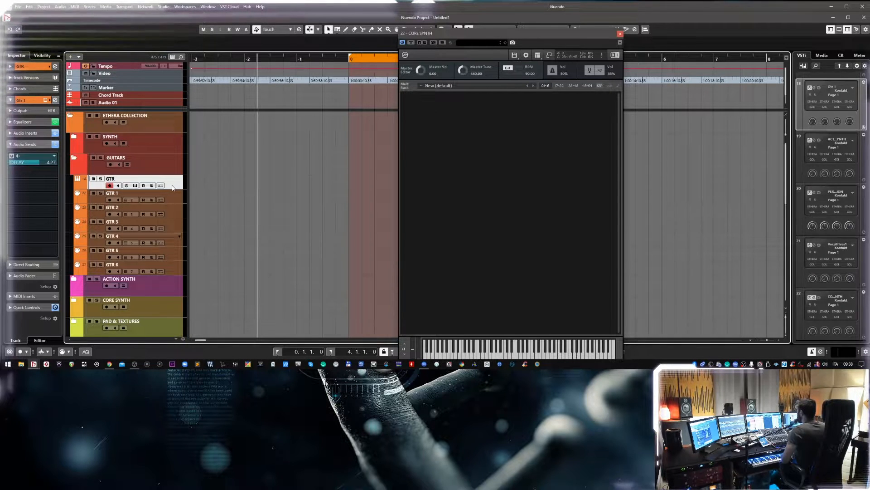
{"action": "left_click_drag", "start_coordinate": [483, 37], "coordinate": [459, 32]}
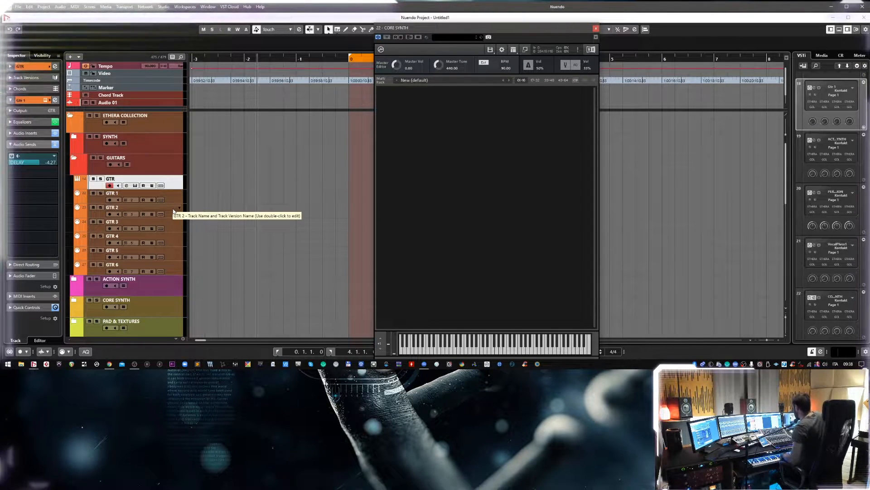
{"action": "left_click", "coordinate": [75, 159]}
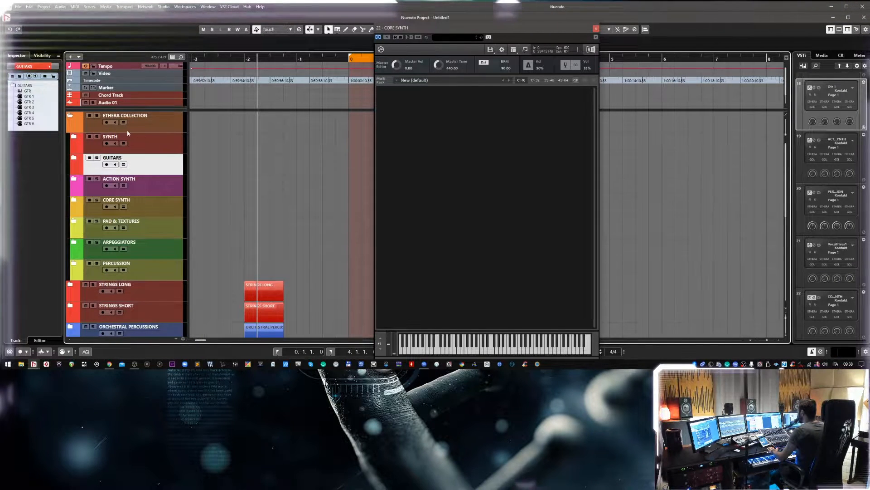
{"action": "left_click", "coordinate": [71, 120]}
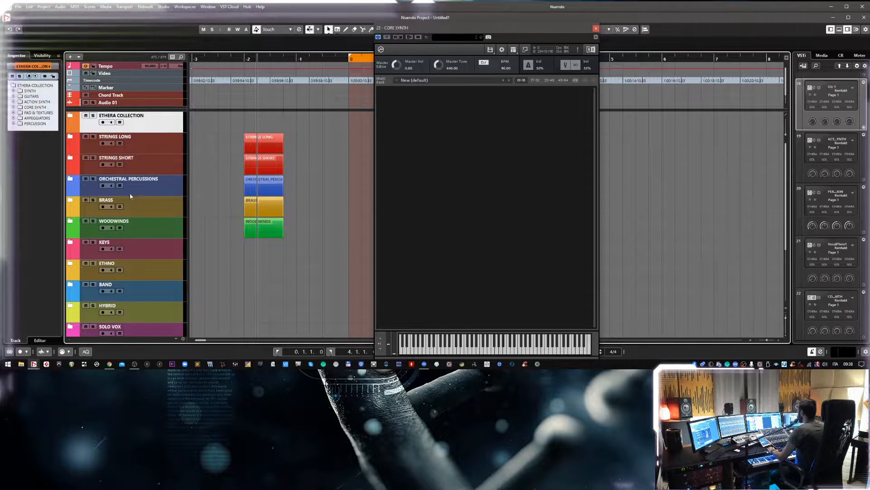
{"action": "left_click", "coordinate": [71, 120]}
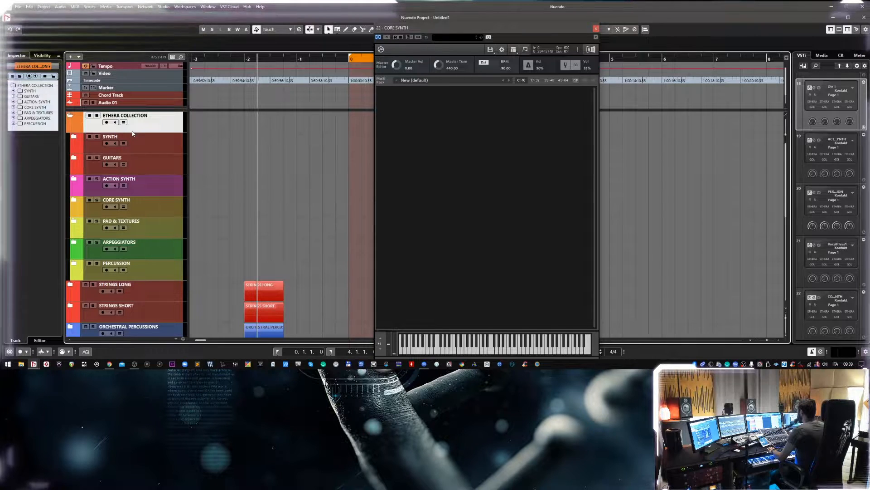
Look over the remaining track folders and check the tracks inside the SOLO VOX folder.
{"action": "scroll", "coordinate": [145, 159], "scroll_direction": "down", "scroll_amount": 10}
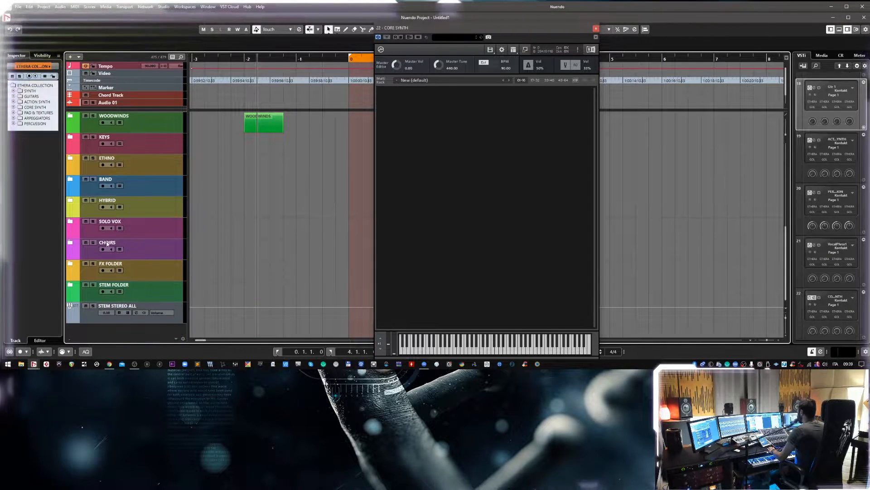
{"action": "left_click", "coordinate": [71, 223]}
{"action": "scroll", "coordinate": [71, 223], "scroll_direction": "up", "scroll_amount": 1}
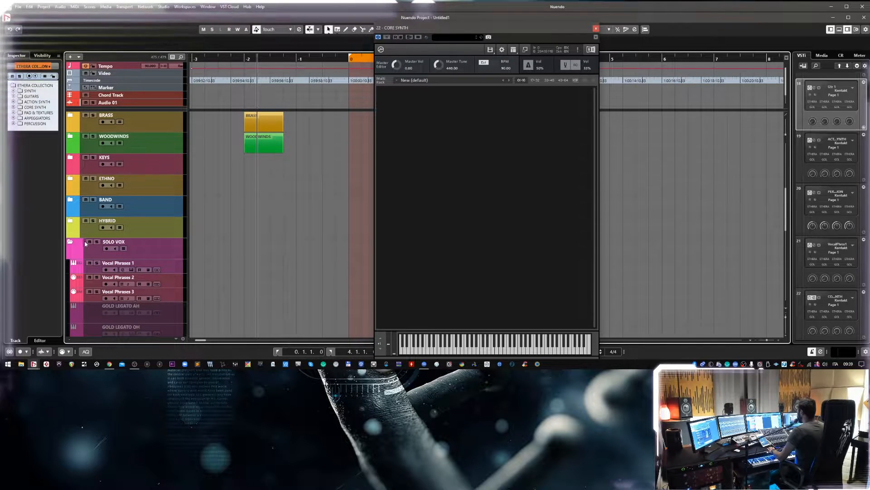
{"action": "left_click", "coordinate": [70, 242]}
{"action": "scroll", "coordinate": [121, 248], "scroll_direction": "up", "scroll_amount": 10}
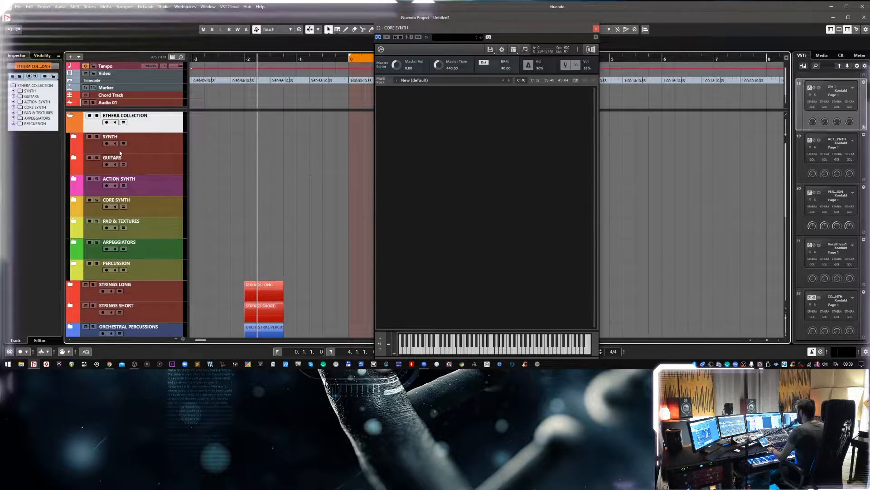
Expand the GUITARS folder and open the GTR track's instrument window.
{"action": "left_click", "coordinate": [74, 159]}
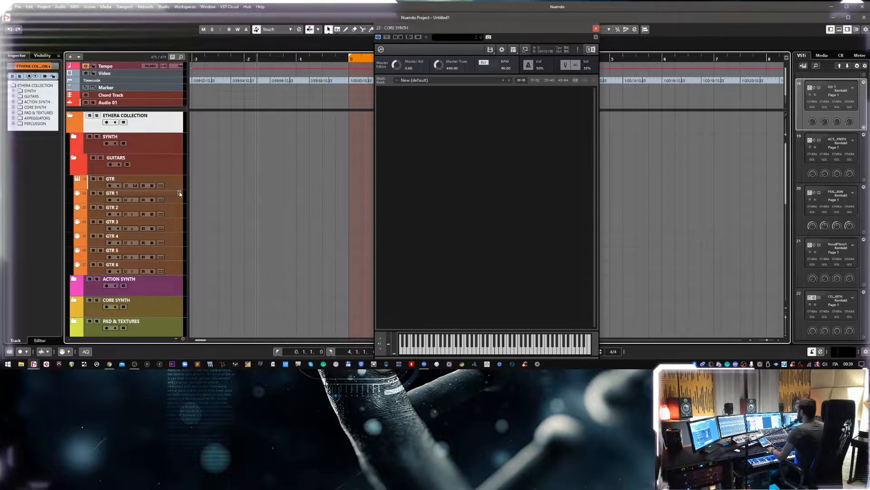
{"action": "left_click", "coordinate": [137, 183]}
{"action": "left_click", "coordinate": [135, 185]}
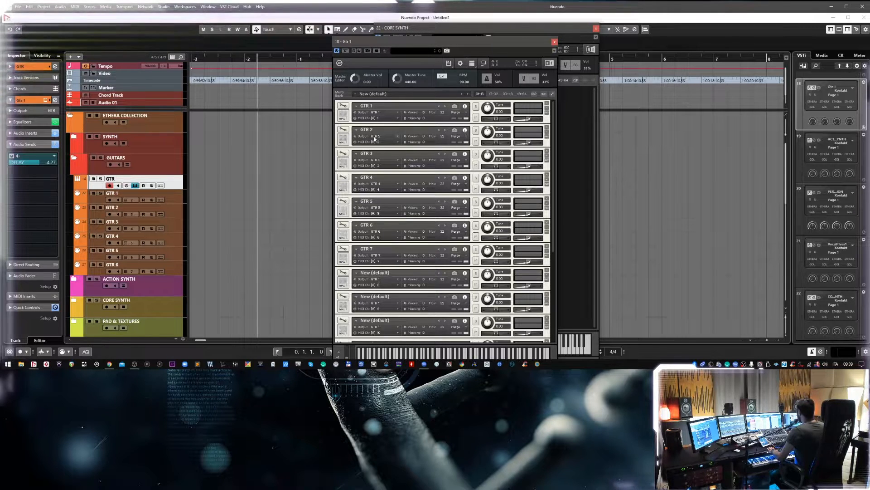
Show the Outputs section and the Quickload browser in the GTR track's Kontakt instance.
{"action": "left_click", "coordinate": [483, 66]}
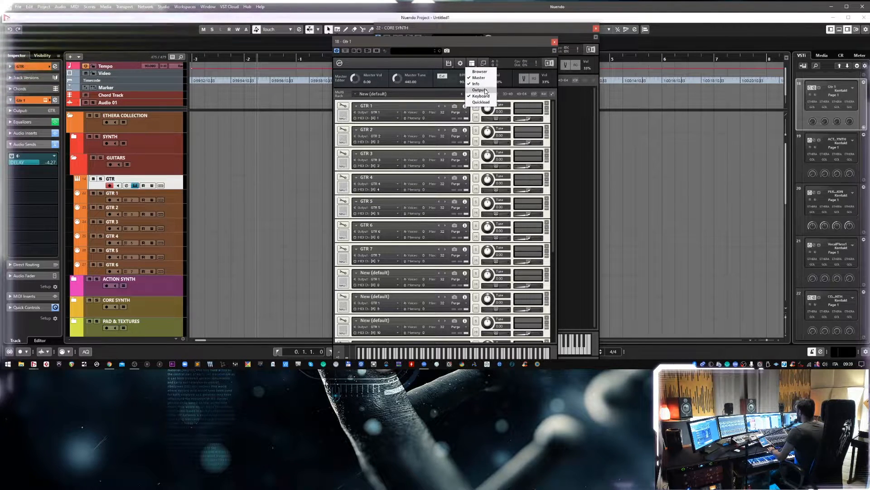
{"action": "left_click", "coordinate": [485, 91]}
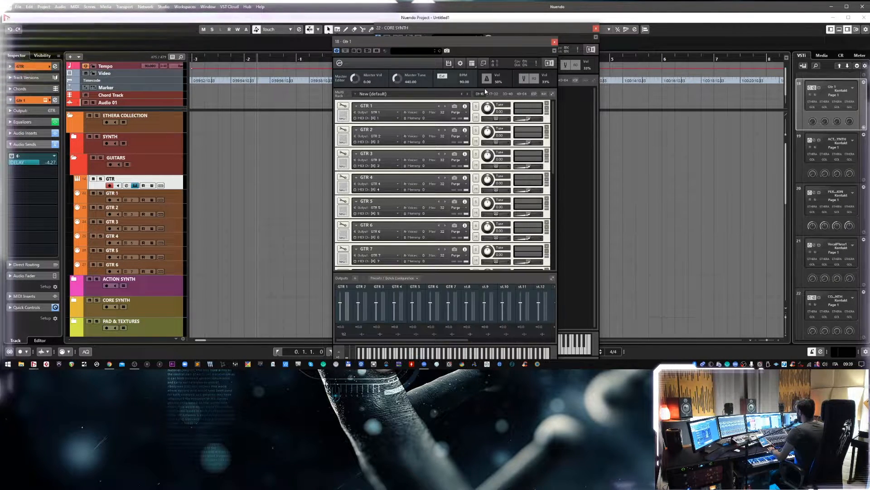
{"action": "left_click", "coordinate": [483, 64]}
{"action": "left_click", "coordinate": [487, 106]}
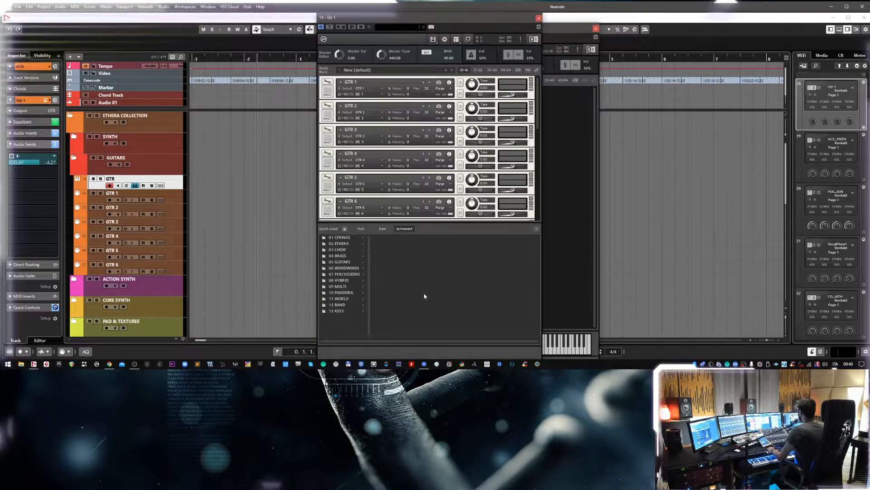
Add ETHERA GOLD ACTION SYNTH 1.0.nki from Zero_G Ethera Gold 2.0 directly to the 02 ETHERA Quickload folder and close the browser.
{"action": "left_click", "coordinate": [347, 245]}
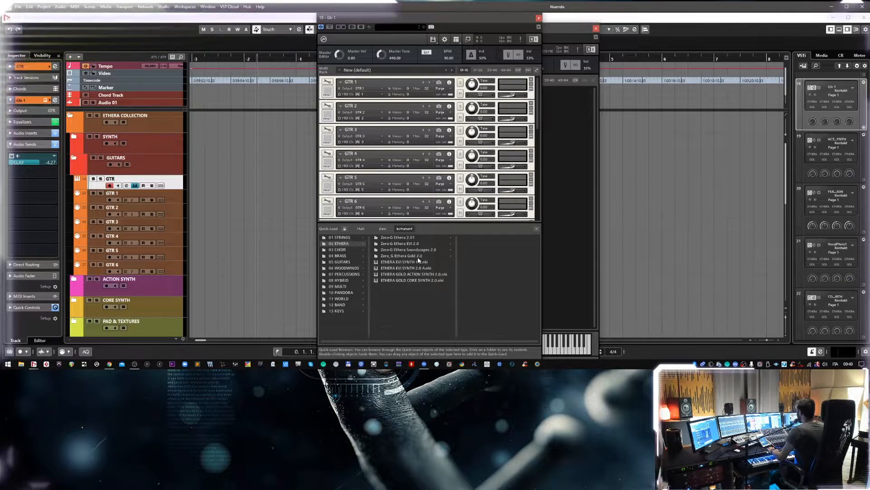
{"action": "left_click", "coordinate": [403, 244]}
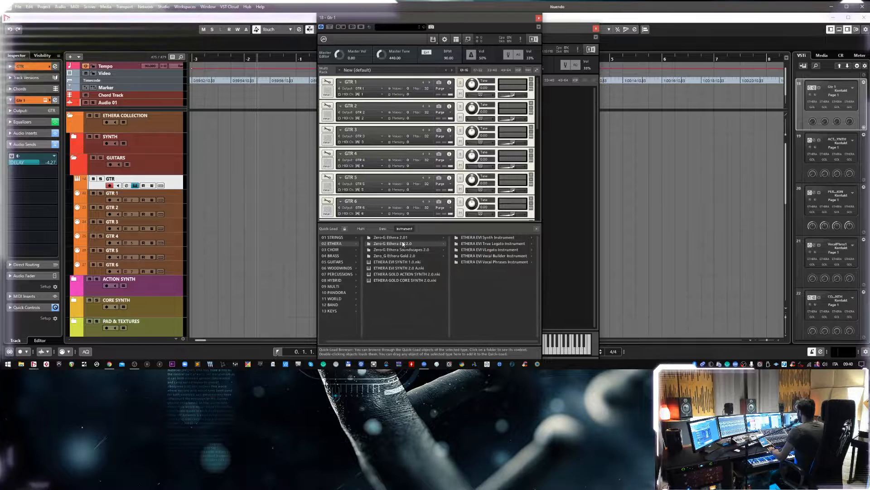
{"action": "left_click", "coordinate": [401, 255]}
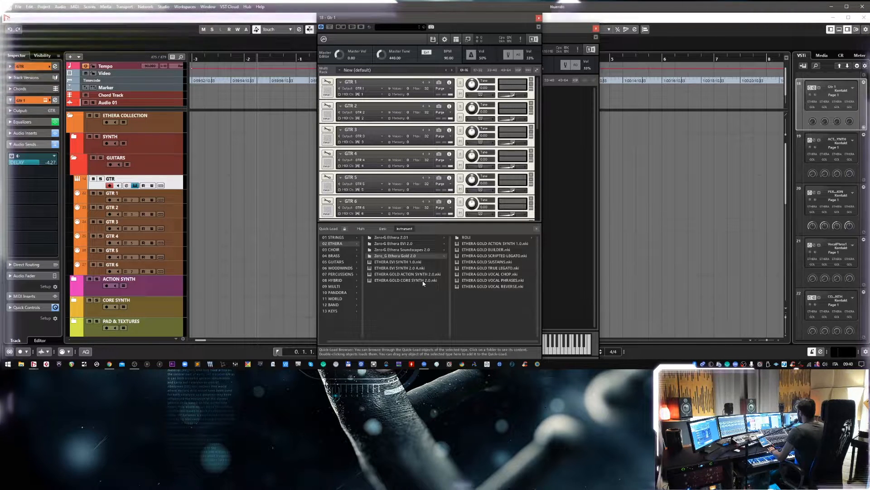
{"action": "left_click_drag", "start_coordinate": [507, 244], "coordinate": [417, 303]}
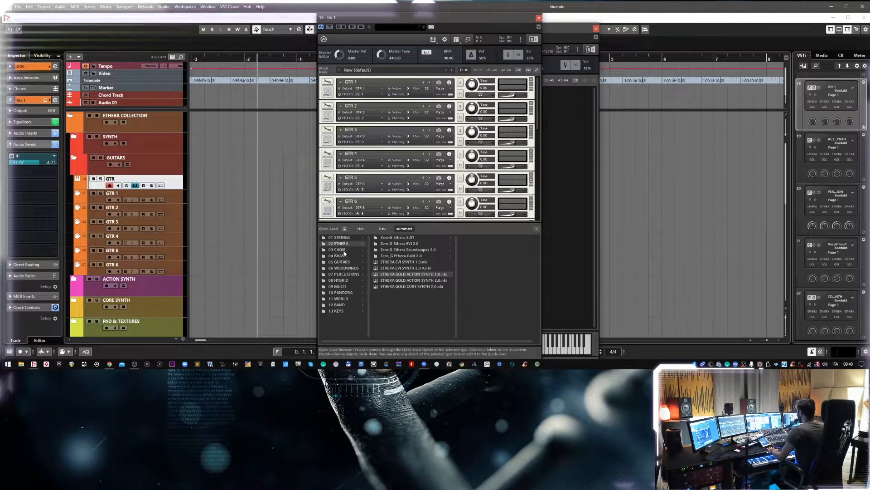
{"action": "left_click", "coordinate": [536, 228]}
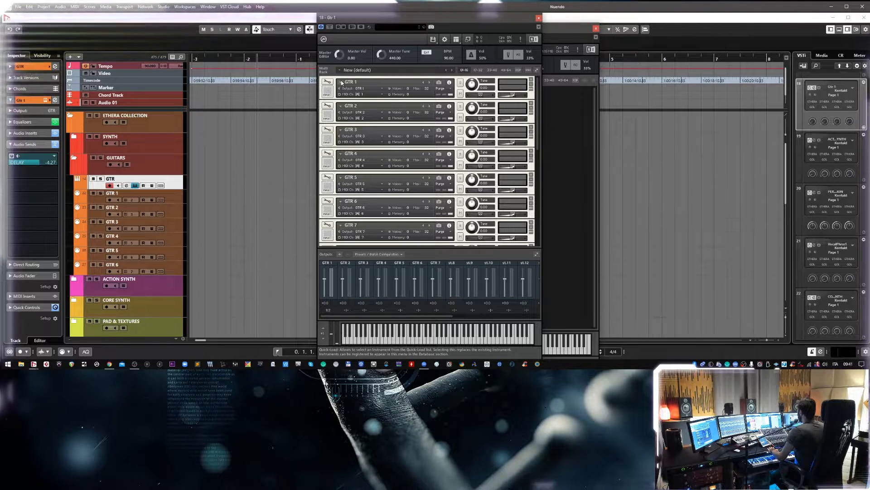
Replace the GTR 1 placeholder with ETHERA GOLD ACTION SYNTH 2.0 from the 02 ETHERA Quickload category.
{"action": "left_click", "coordinate": [342, 85]}
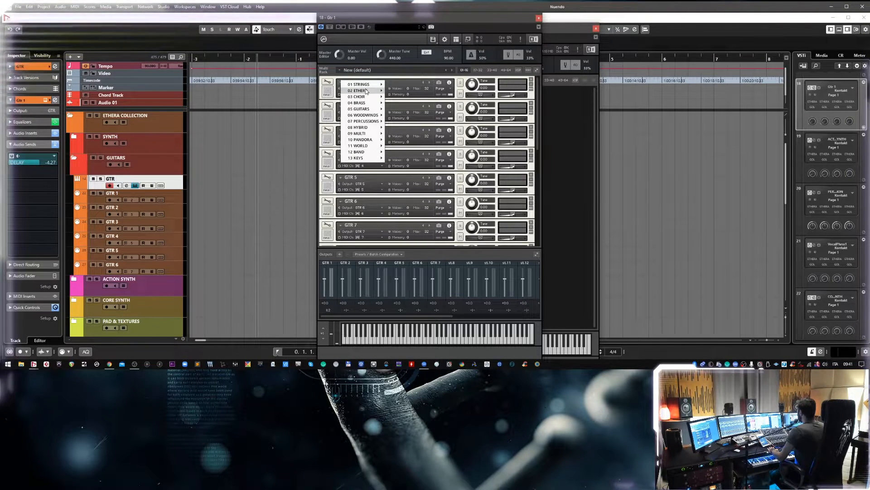
{"action": "mouse_move", "coordinate": [366, 91]}
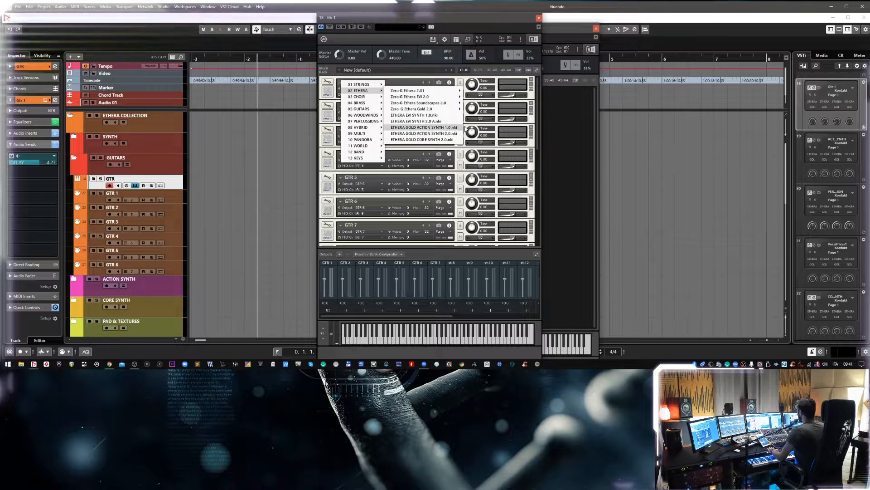
{"action": "left_click", "coordinate": [450, 133]}
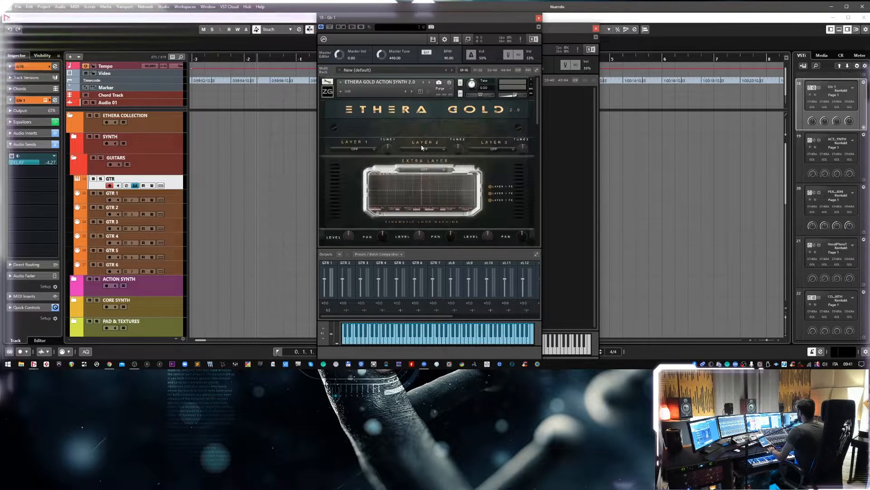
Reopen the Quickload browser to view the 02 ETHERA folder's instruments and close it again.
{"action": "left_click", "coordinate": [456, 40]}
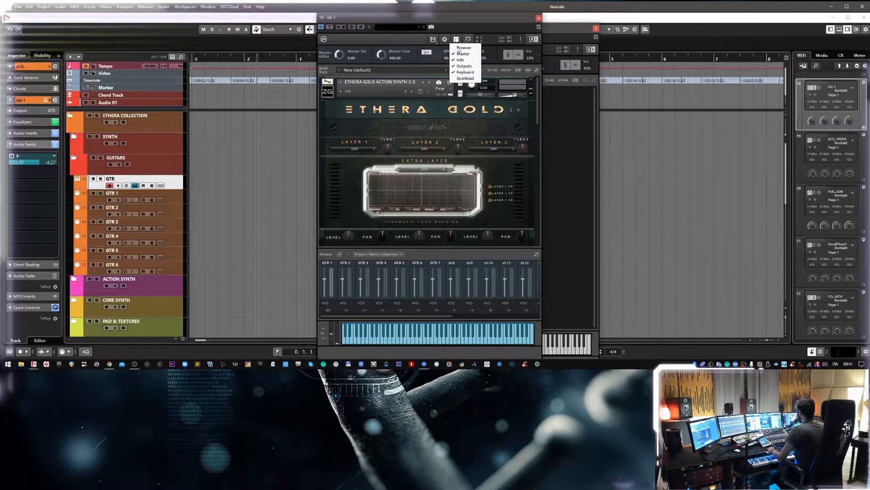
{"action": "left_click", "coordinate": [466, 79]}
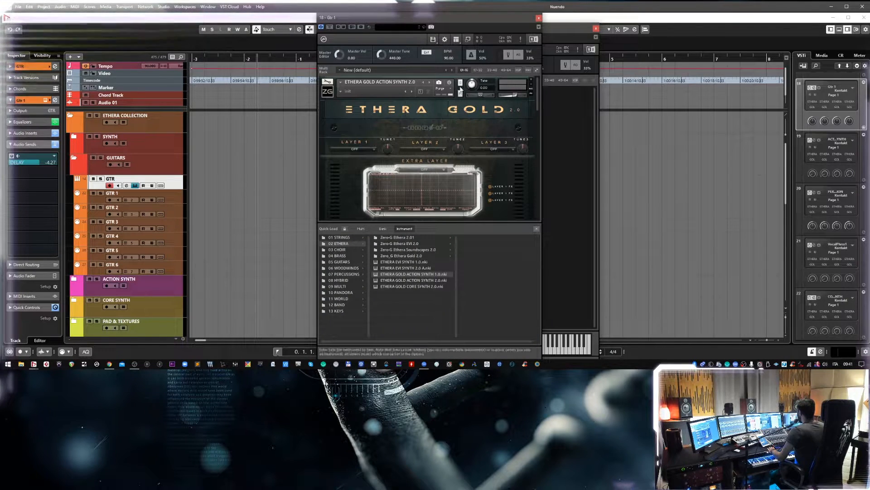
{"action": "left_click", "coordinate": [536, 229]}
Collapse the loaded instrument to its header and hide Kontakt's Outputs section.
{"action": "left_click", "coordinate": [328, 92]}
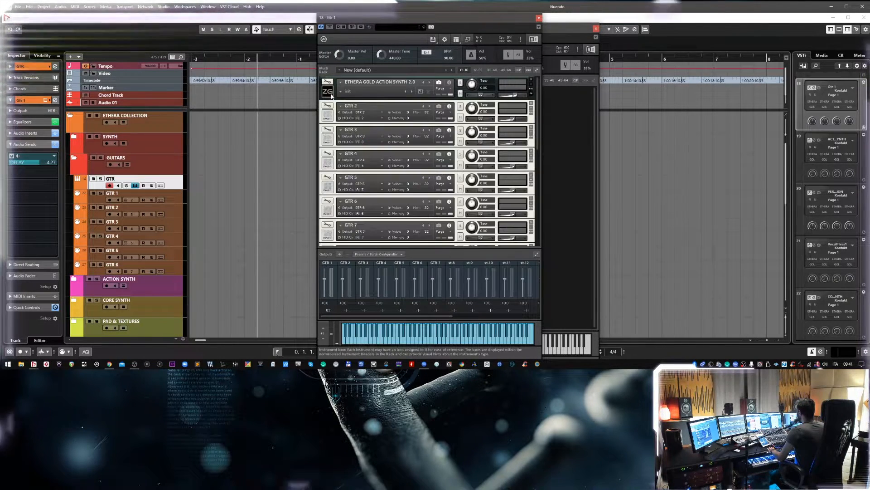
{"action": "left_click", "coordinate": [460, 40]}
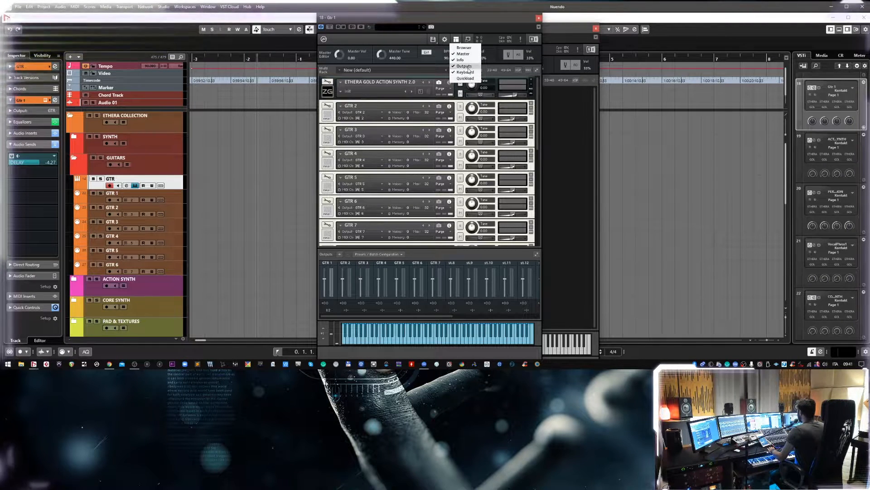
{"action": "left_click", "coordinate": [464, 66]}
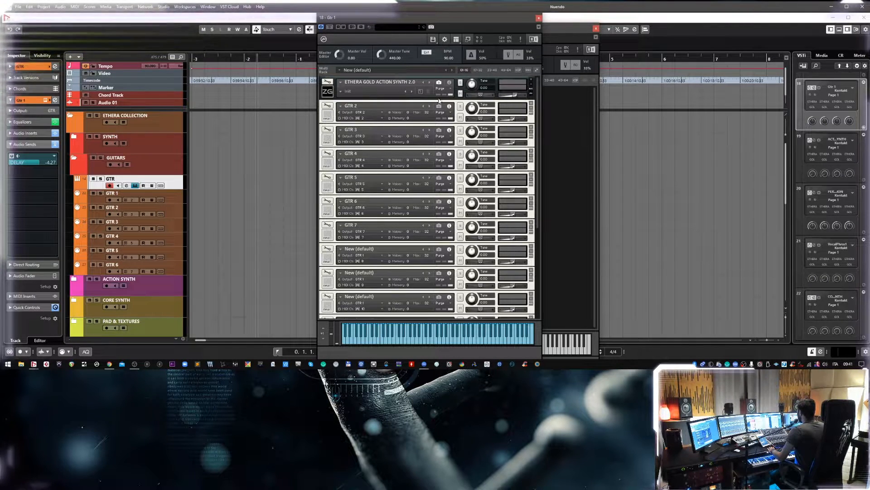
Load the Double GTR 01 snapshot into the first ETHERA GOLD ACTION SYNTH 2.0.
{"action": "left_click", "coordinate": [341, 93]}
{"action": "mouse_move", "coordinate": [358, 97]}
{"action": "mouse_move", "coordinate": [394, 97]}
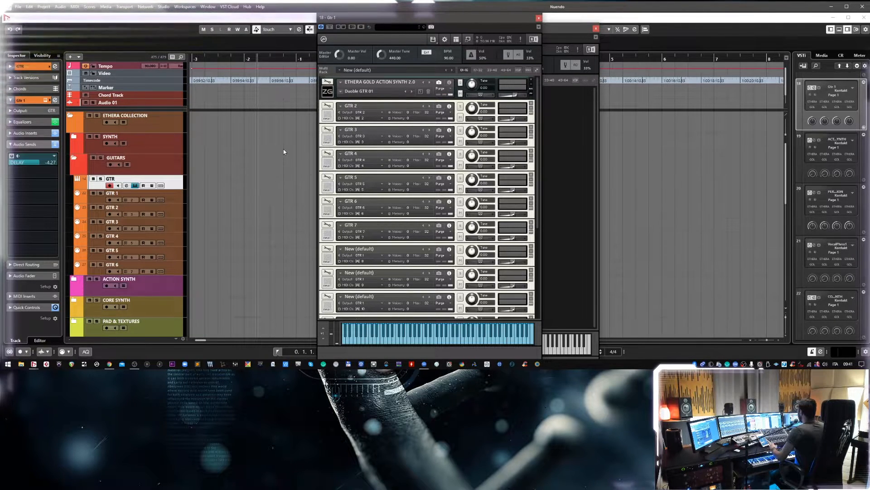
Replace the GTR 2 placeholder with ETHERA GOLD ACTION SYNTH 2.0 and collapse it to its header.
{"action": "left_click", "coordinate": [341, 106]}
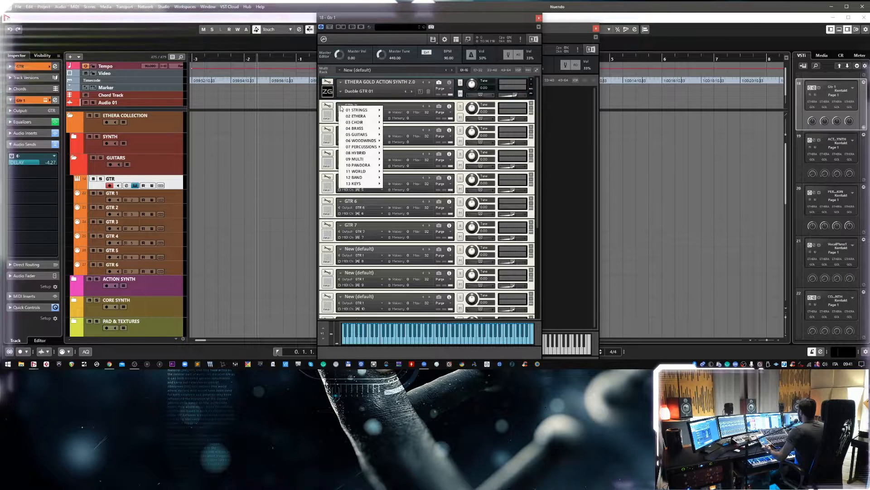
{"action": "mouse_move", "coordinate": [348, 116]}
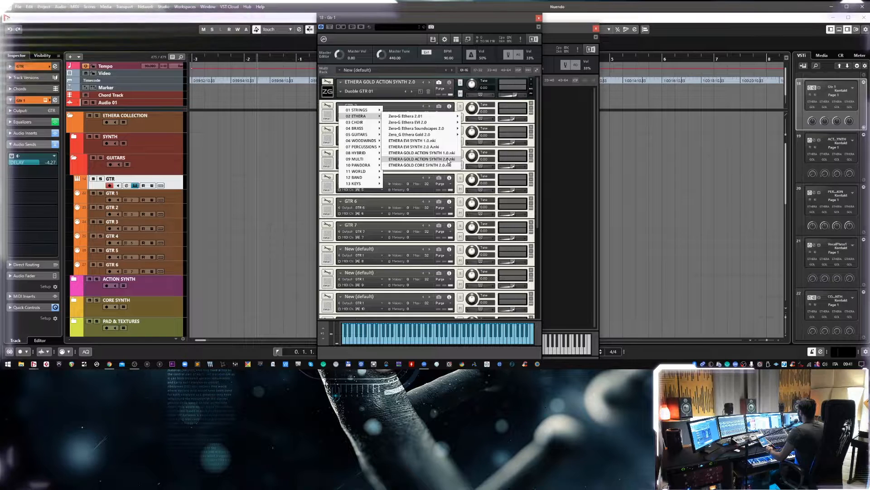
{"action": "left_click", "coordinate": [448, 160]}
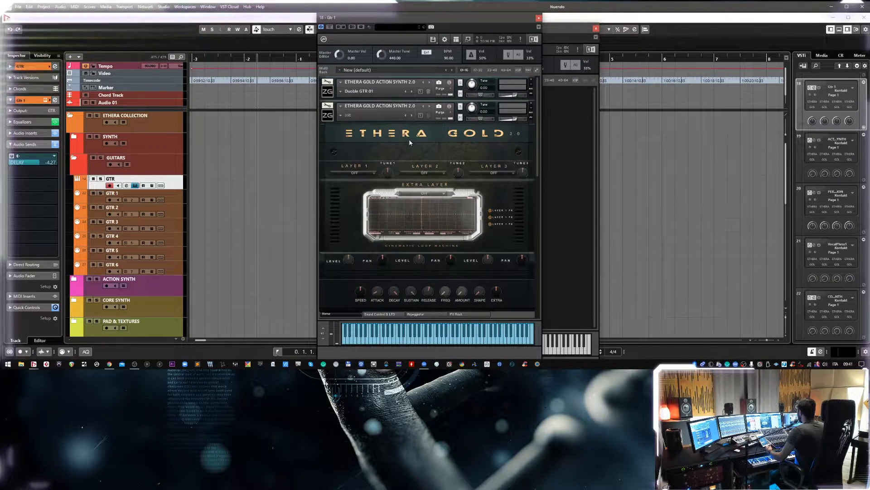
{"action": "left_click", "coordinate": [328, 116]}
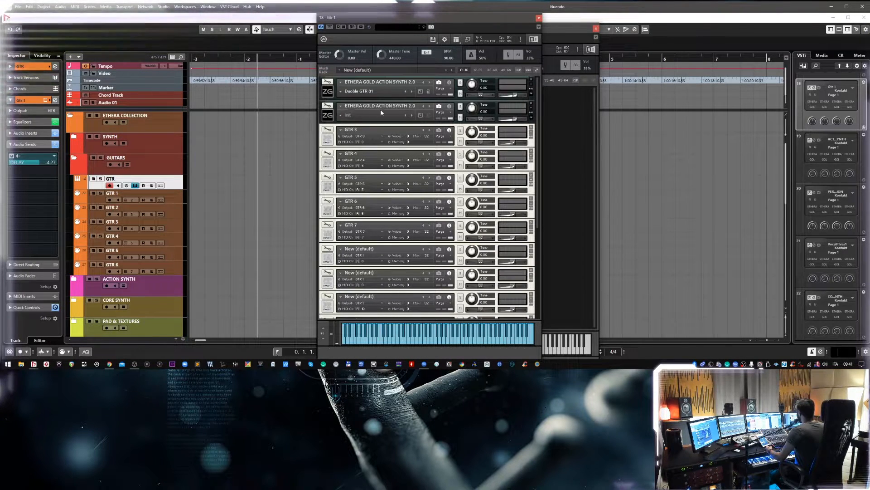
Look through the second instrument's Multi Layers snapshot categories, expand its interface, and close the GTR instrument window.
{"action": "left_click", "coordinate": [345, 120]}
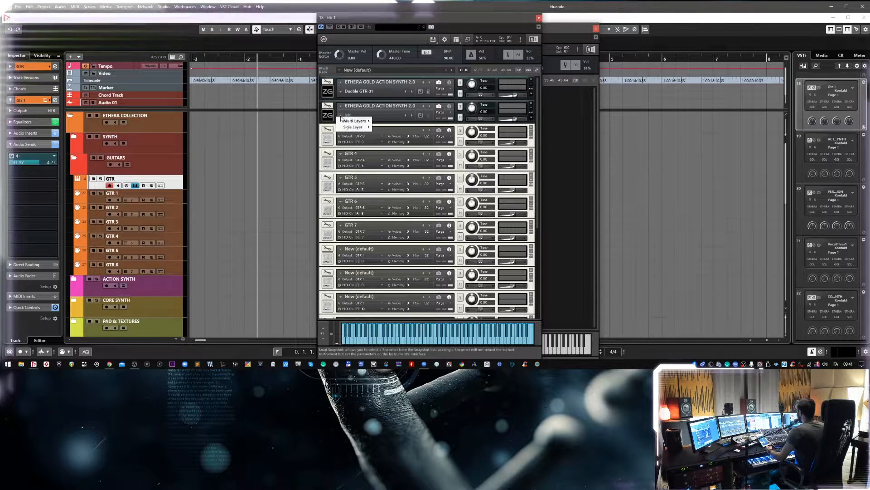
{"action": "mouse_move", "coordinate": [344, 126]}
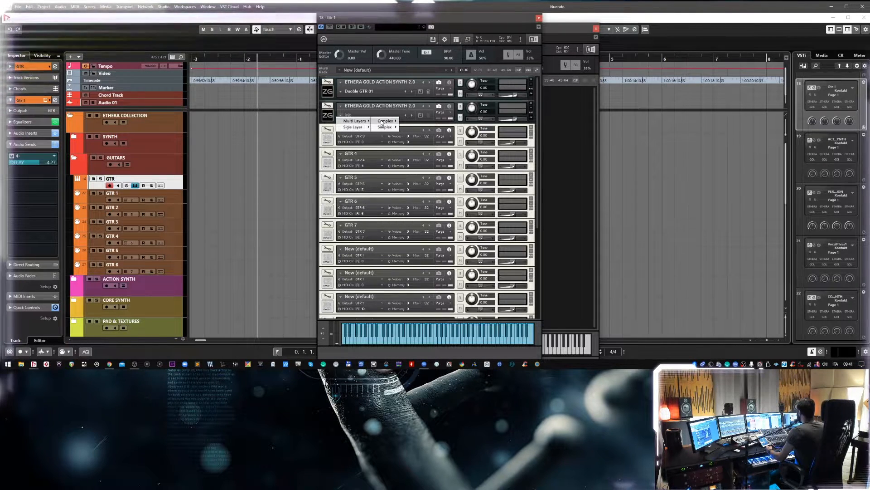
{"action": "mouse_move", "coordinate": [386, 121]}
{"action": "left_click", "coordinate": [327, 115]}
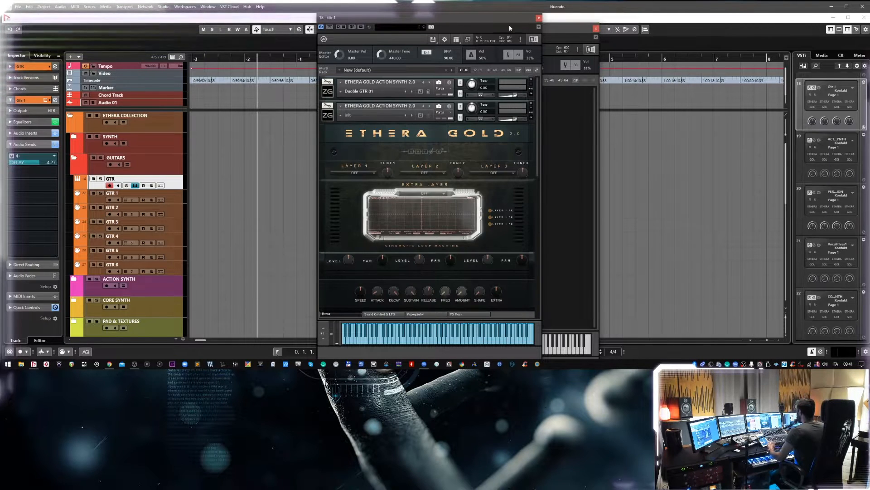
{"action": "left_click", "coordinate": [538, 18]}
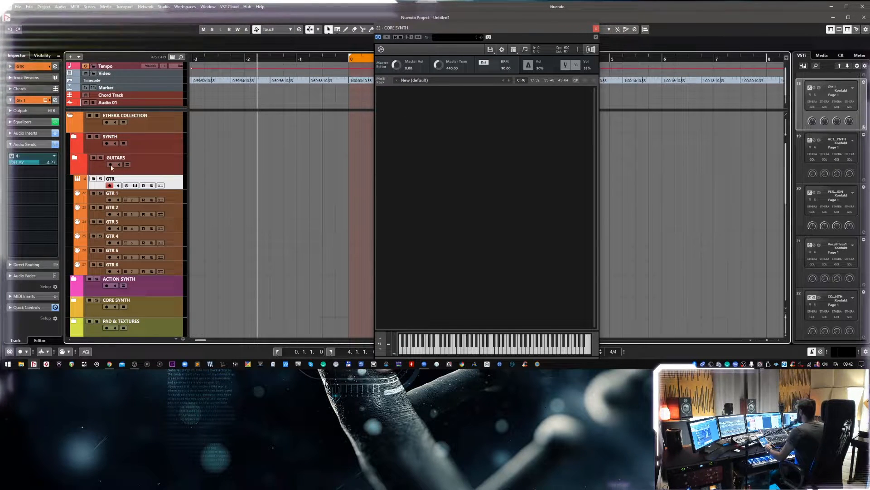
Collapse the GUITARS and ETHERA COLLECTION folders and shift the CORE SYNTH Kontakt window slightly aside.
{"action": "left_click", "coordinate": [73, 158]}
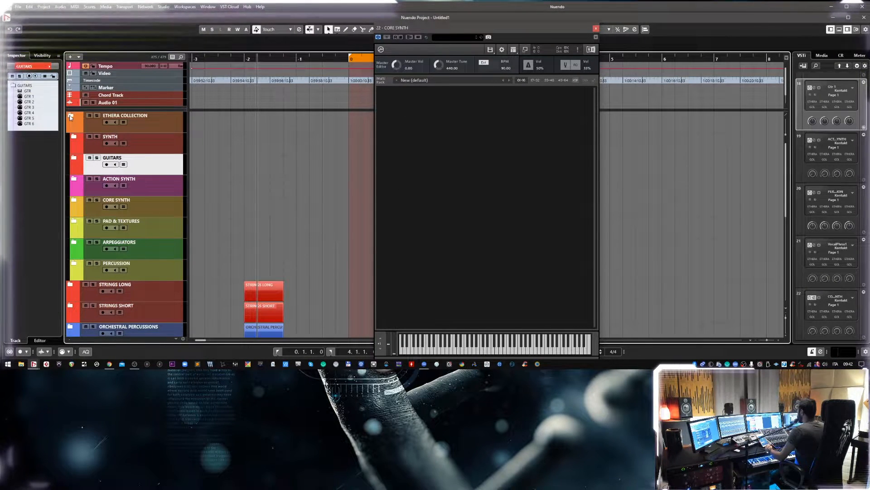
{"action": "left_click", "coordinate": [71, 116]}
{"action": "left_click_drag", "start_coordinate": [481, 31], "coordinate": [427, 28]}
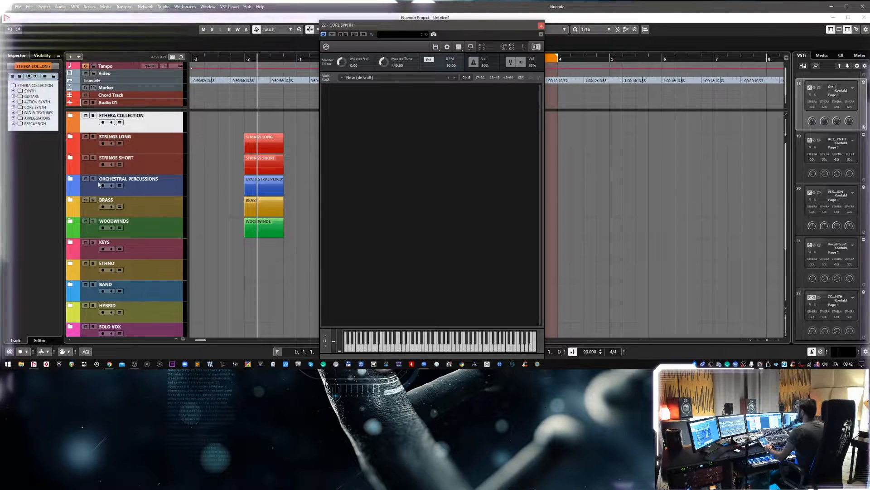
Expand the ETHERA COLLECTION and CORE SYNTH folders, look through the CORE SYNTH tracks, and select the first CORE SYNTH instrument track.
{"action": "left_click", "coordinate": [73, 115]}
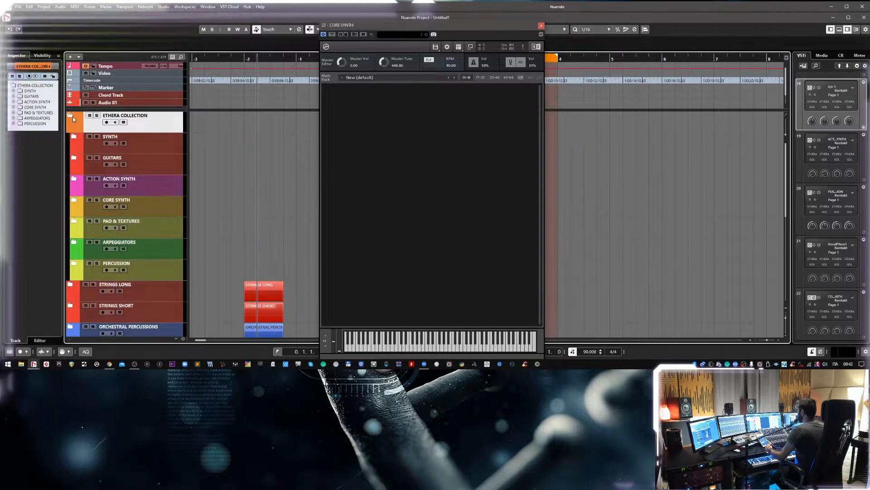
{"action": "left_click", "coordinate": [73, 199]}
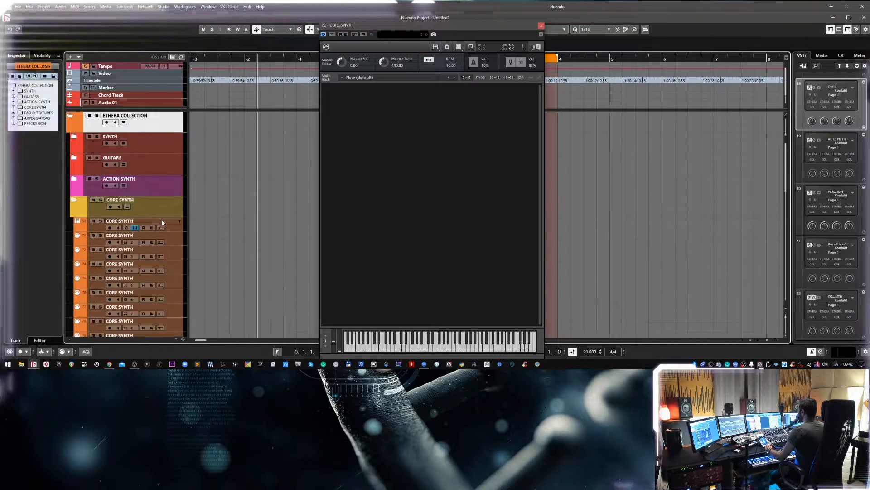
{"action": "scroll", "coordinate": [162, 227], "scroll_direction": "down", "scroll_amount": 5}
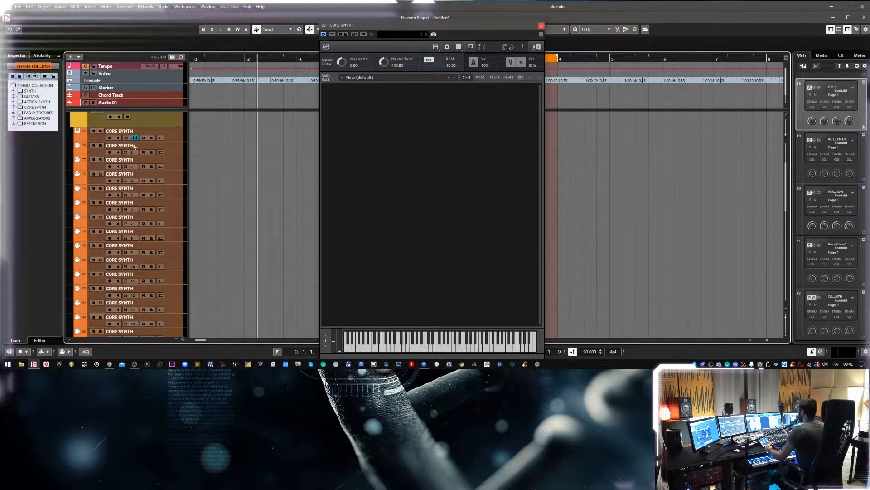
{"action": "scroll", "coordinate": [153, 151], "scroll_direction": "down", "scroll_amount": 3}
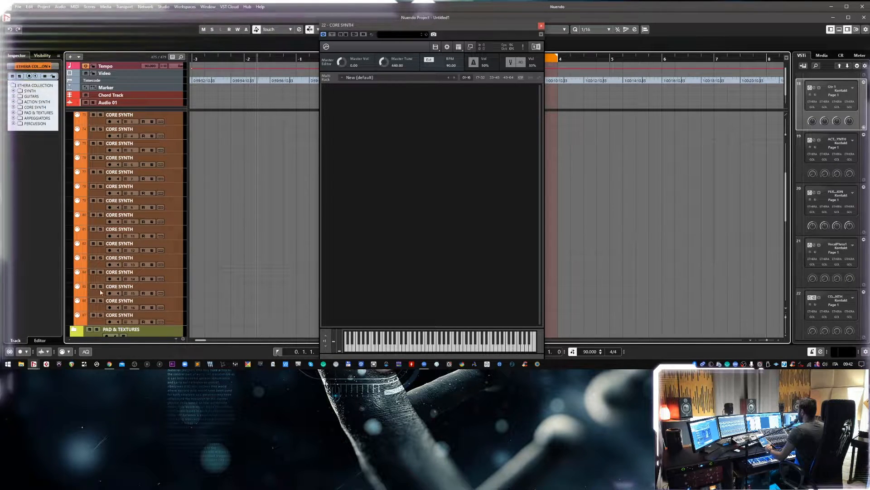
{"action": "scroll", "coordinate": [154, 284], "scroll_direction": "up", "scroll_amount": 8}
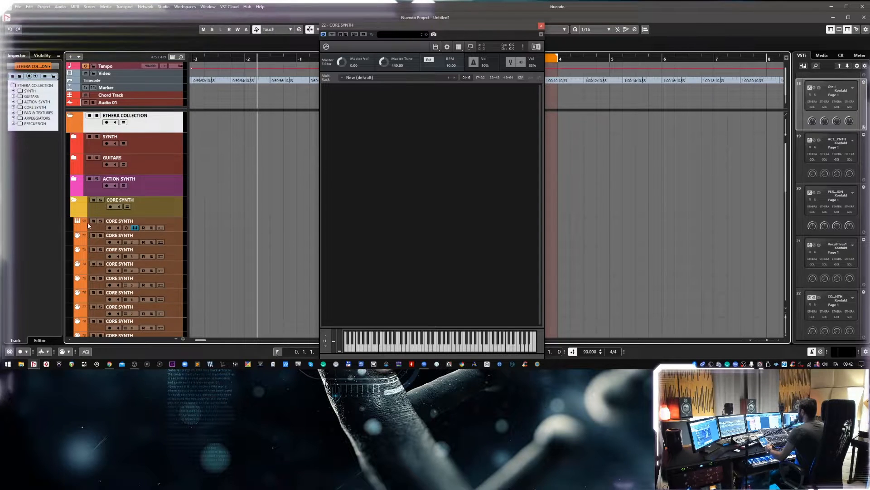
{"action": "left_click", "coordinate": [176, 228]}
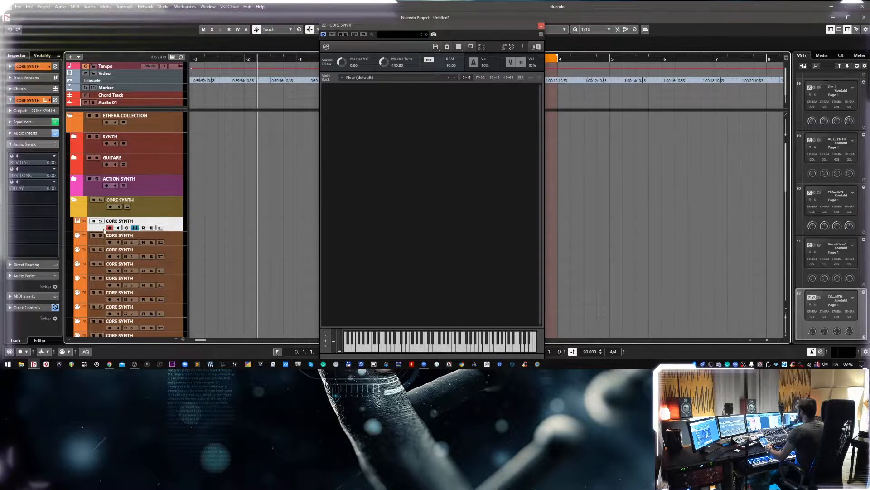
{"action": "left_click", "coordinate": [419, 128]}
{"action": "right_click", "coordinate": [363, 104]}
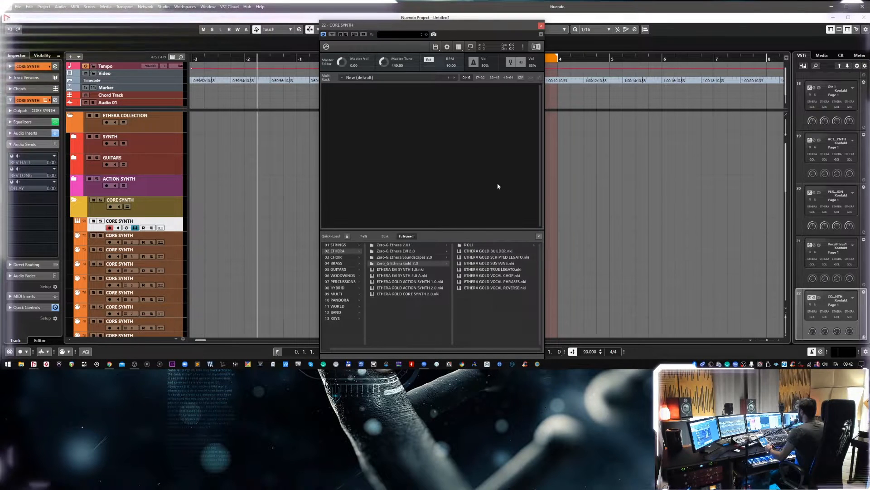
{"action": "left_click", "coordinate": [540, 232]}
Add nine new empty default instruments to the CORE SYNTH Kontakt rack.
{"action": "left_click", "coordinate": [435, 47]}
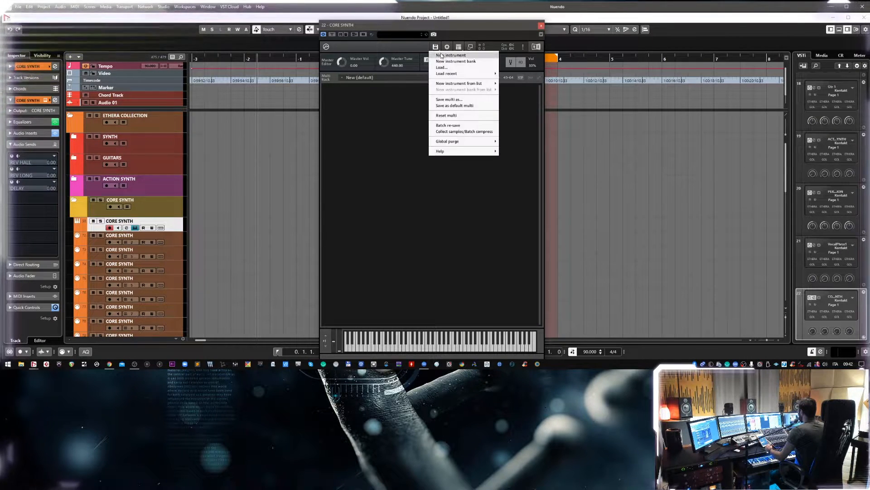
{"action": "left_click", "coordinate": [442, 55]}
{"action": "left_click", "coordinate": [435, 47]}
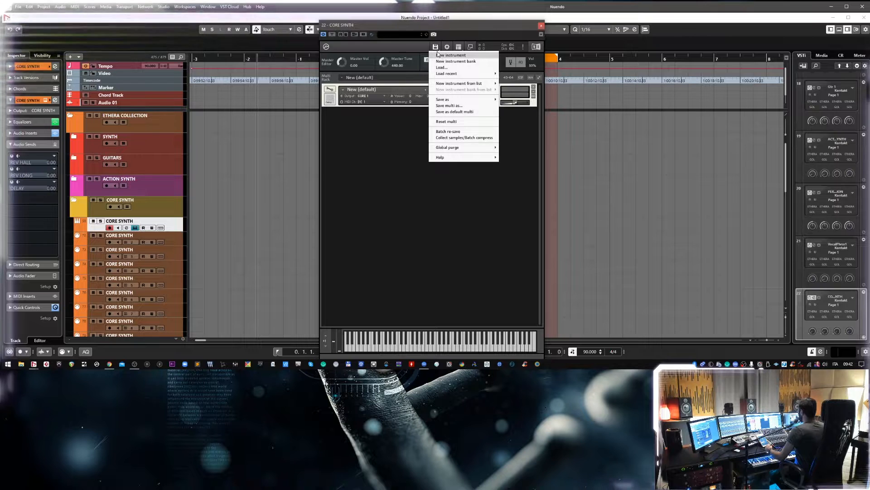
{"action": "left_click", "coordinate": [439, 55]}
{"action": "left_click", "coordinate": [435, 47]}
{"action": "left_click", "coordinate": [439, 55]}
{"action": "left_click", "coordinate": [435, 46]}
{"action": "left_click", "coordinate": [439, 55]}
{"action": "left_click", "coordinate": [435, 47]}
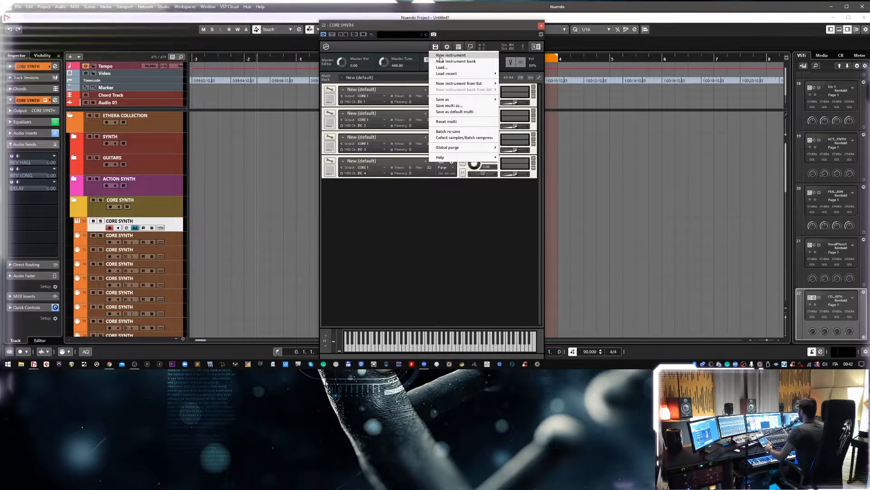
{"action": "left_click", "coordinate": [438, 55]}
{"action": "left_click", "coordinate": [435, 47]}
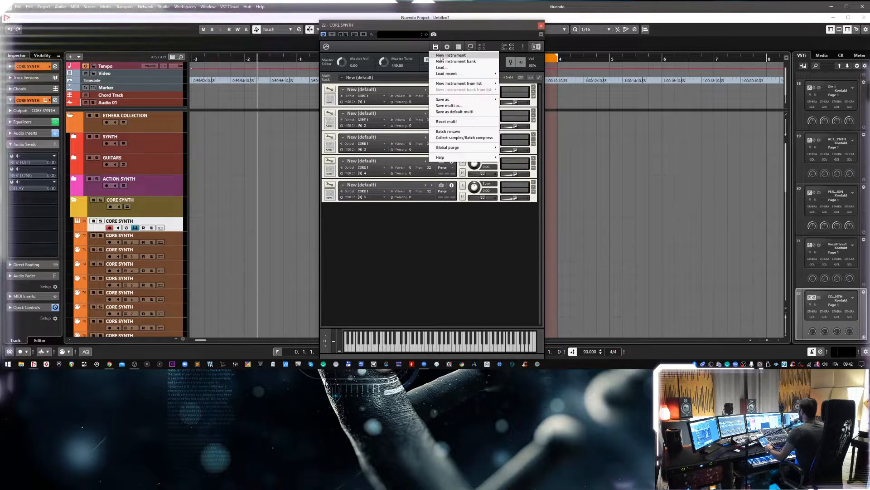
{"action": "left_click", "coordinate": [438, 55]}
{"action": "left_click", "coordinate": [435, 47]}
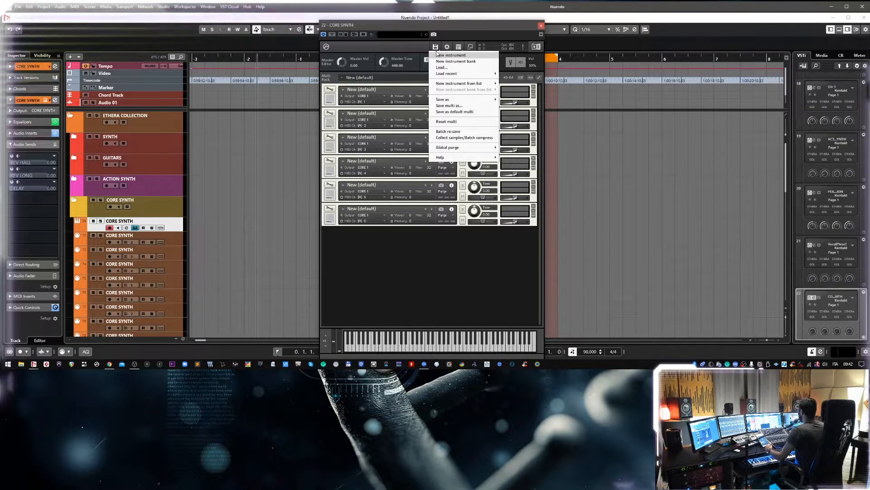
{"action": "left_click", "coordinate": [437, 55]}
{"action": "left_click", "coordinate": [435, 47]}
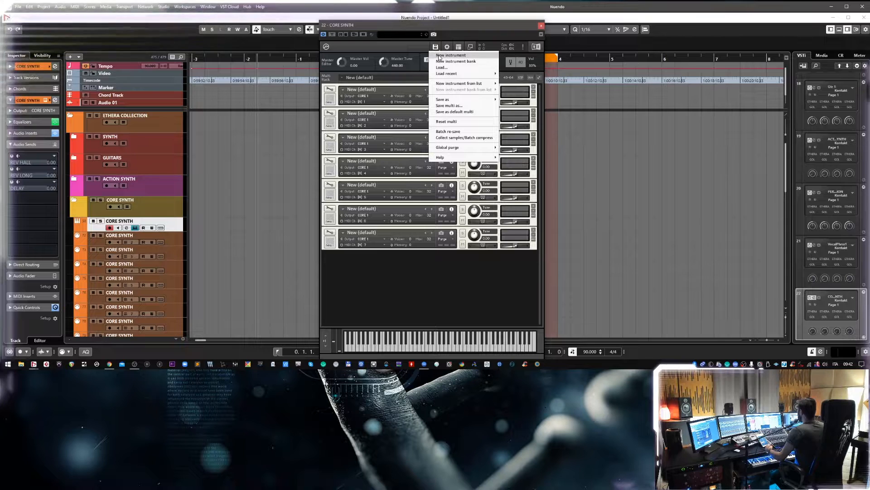
{"action": "left_click", "coordinate": [439, 55]}
{"action": "left_click", "coordinate": [435, 47]}
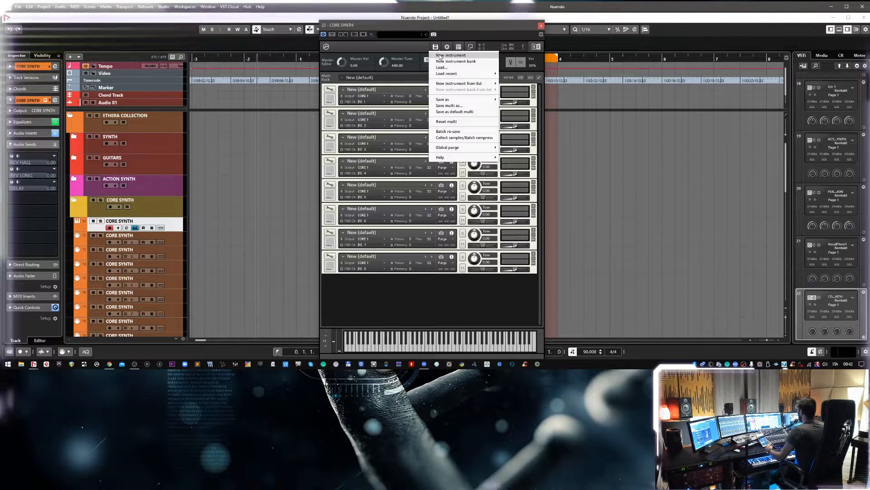
{"action": "left_click", "coordinate": [440, 55]}
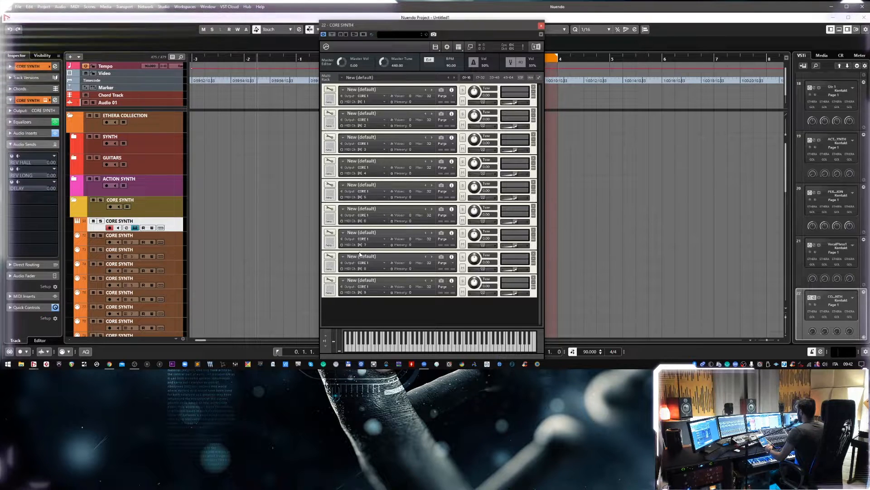
{"action": "left_click", "coordinate": [442, 91]}
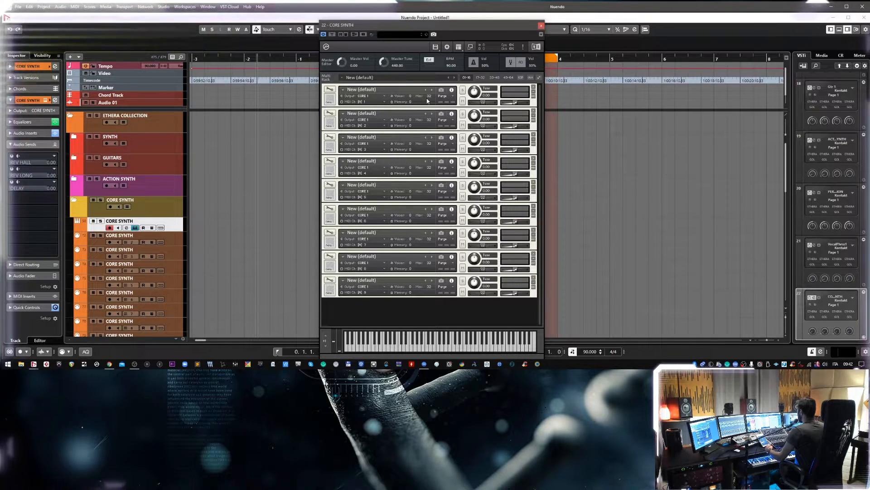
{"action": "left_click", "coordinate": [452, 91]}
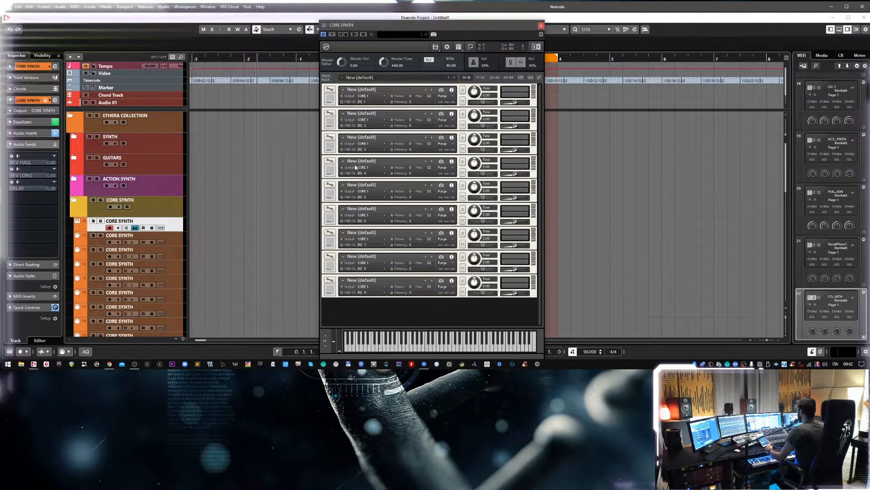
Route the second empty instrument's output to CORE 2, the third's to CORE 3, and the fifth's to CORE 4.
{"action": "left_click", "coordinate": [384, 119]}
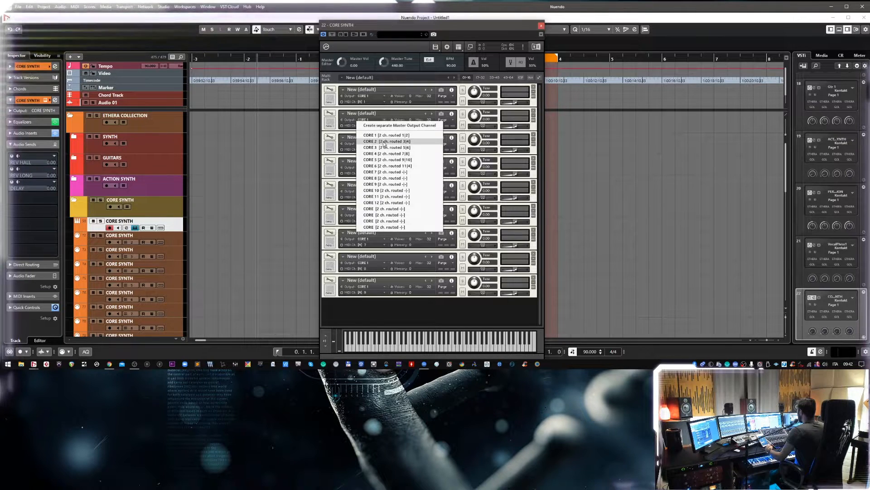
{"action": "left_click", "coordinate": [383, 145]}
{"action": "left_click", "coordinate": [384, 146]}
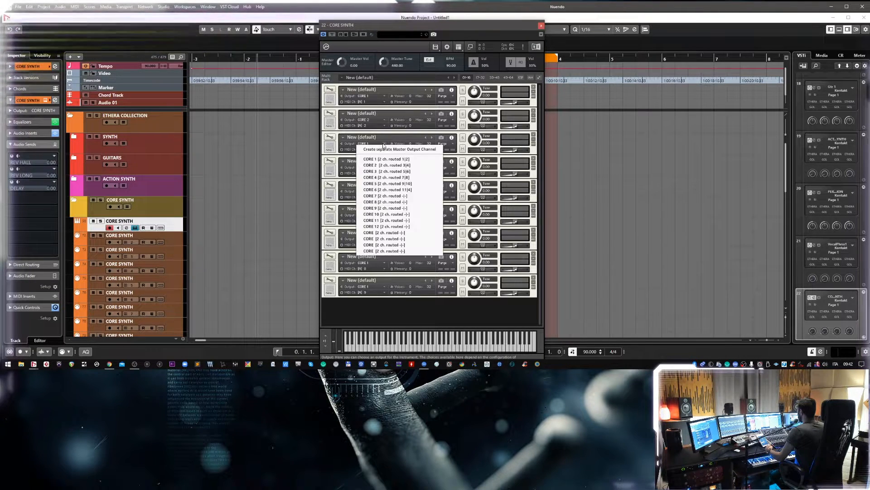
{"action": "left_click", "coordinate": [383, 173]}
{"action": "left_click", "coordinate": [385, 194]}
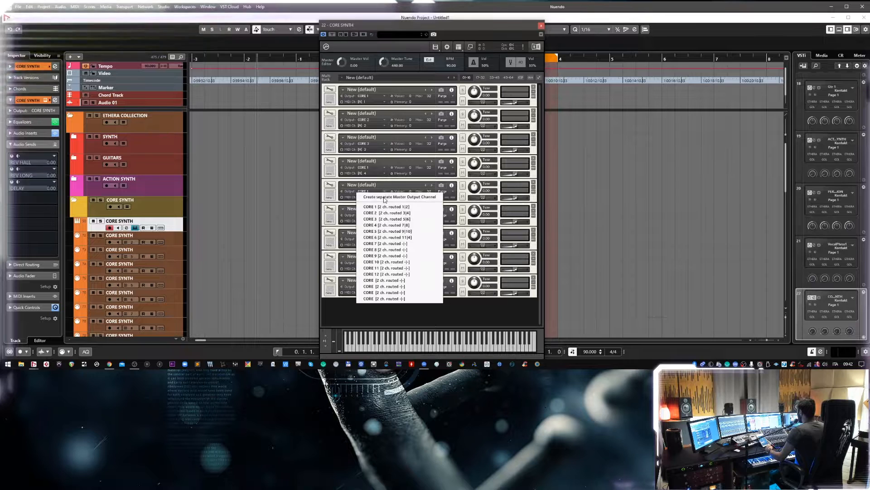
{"action": "left_click", "coordinate": [386, 218]}
Route the sixth empty instrument's output to CORE 5, the seventh's to CORE 6, and the eighth's to CORE 7.
{"action": "left_click", "coordinate": [385, 217]}
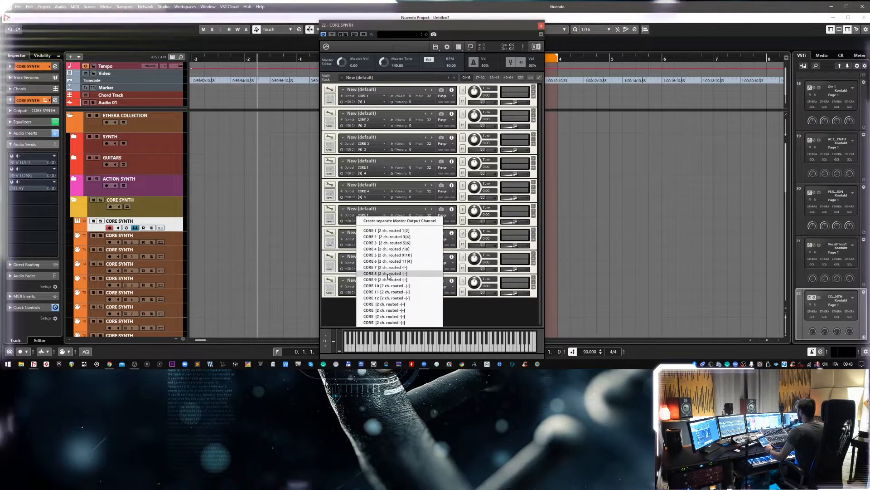
{"action": "left_click", "coordinate": [385, 255]}
{"action": "left_click", "coordinate": [385, 239]}
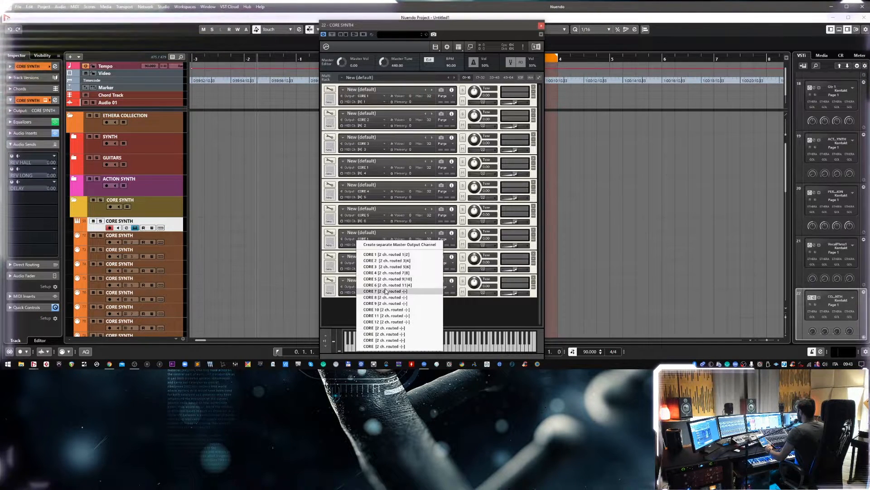
{"action": "left_click", "coordinate": [385, 284]}
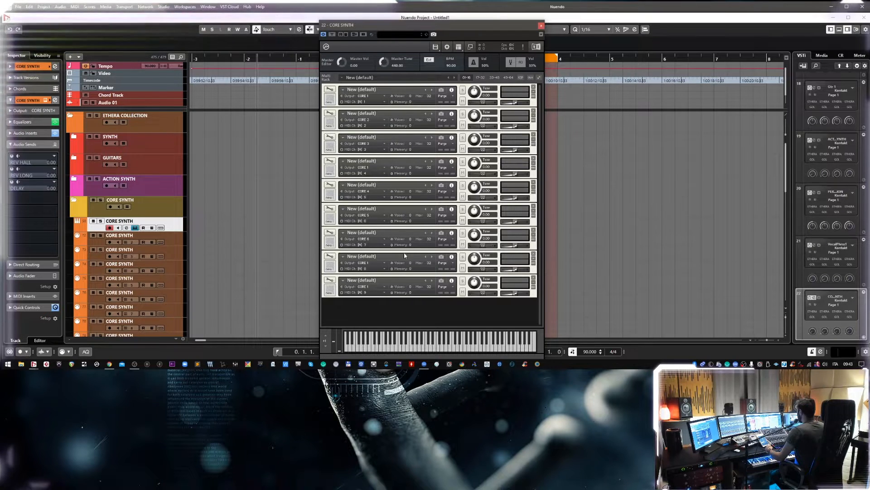
{"action": "left_click", "coordinate": [384, 262]}
{"action": "left_click", "coordinate": [397, 314]}
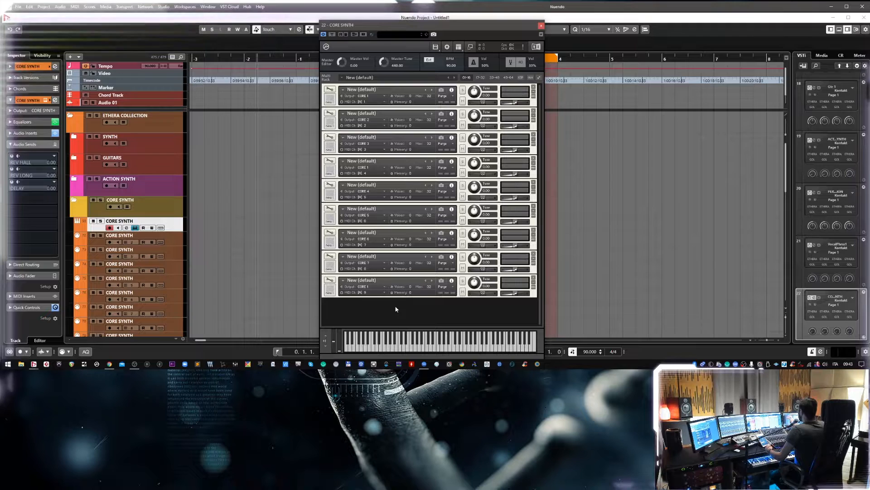
Replace the first empty instrument with ETHERA GOLD CORE SYNTH 2.0 from the 02 ETHERA group and collapse it to its header.
{"action": "left_click", "coordinate": [344, 90]}
{"action": "mouse_move", "coordinate": [365, 99]}
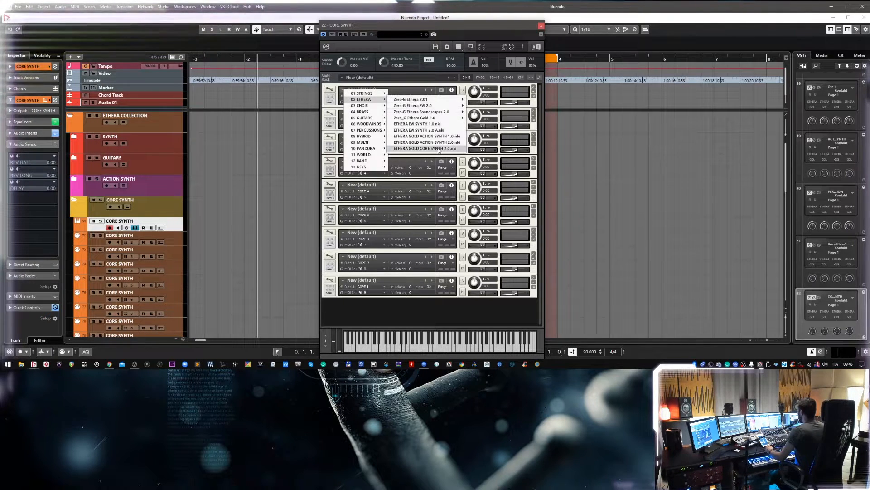
{"action": "left_click", "coordinate": [406, 147]}
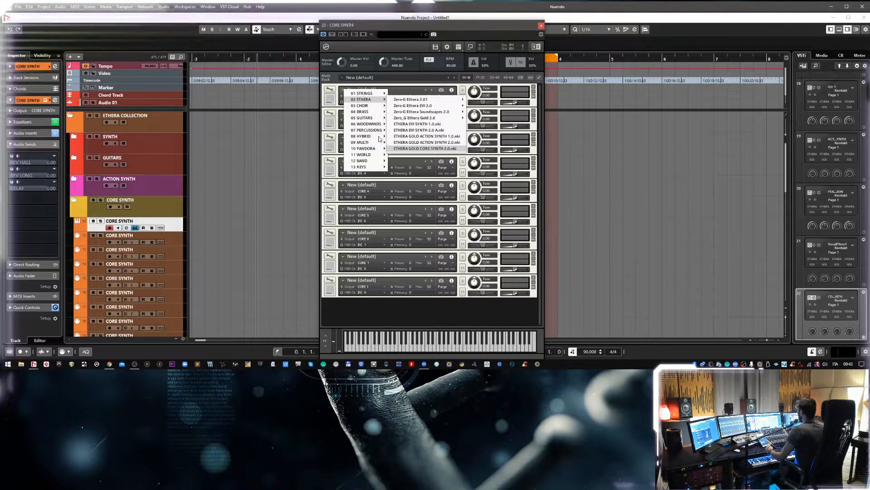
{"action": "left_click", "coordinate": [342, 100]}
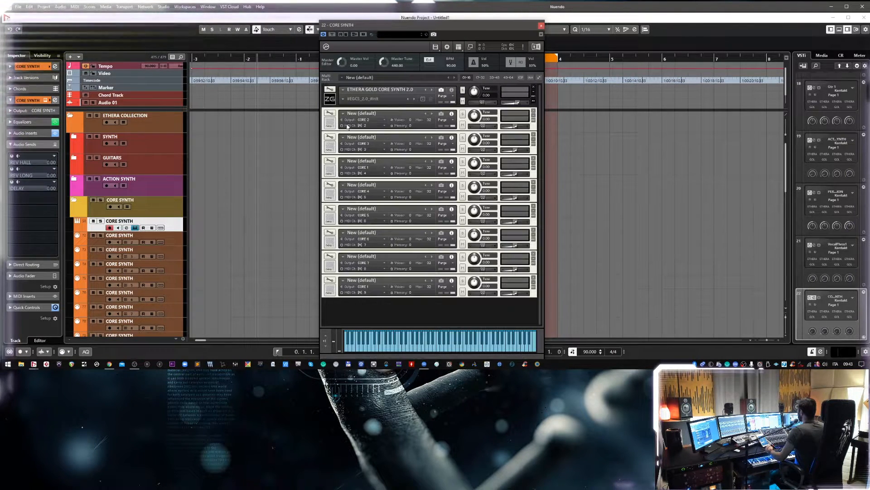
Replace the second empty instrument with ETHERA GOLD CORE SYNTH 2.0 and collapse it to its header.
{"action": "left_click", "coordinate": [344, 114]}
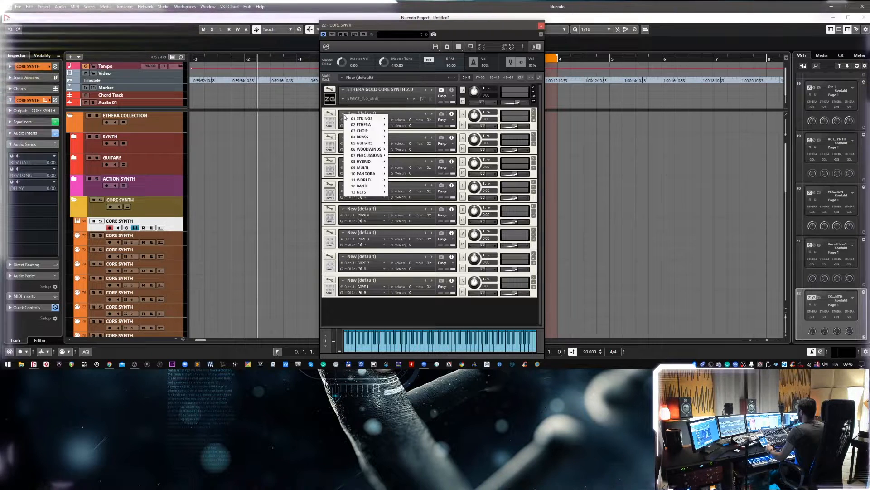
{"action": "mouse_move", "coordinate": [368, 127]}
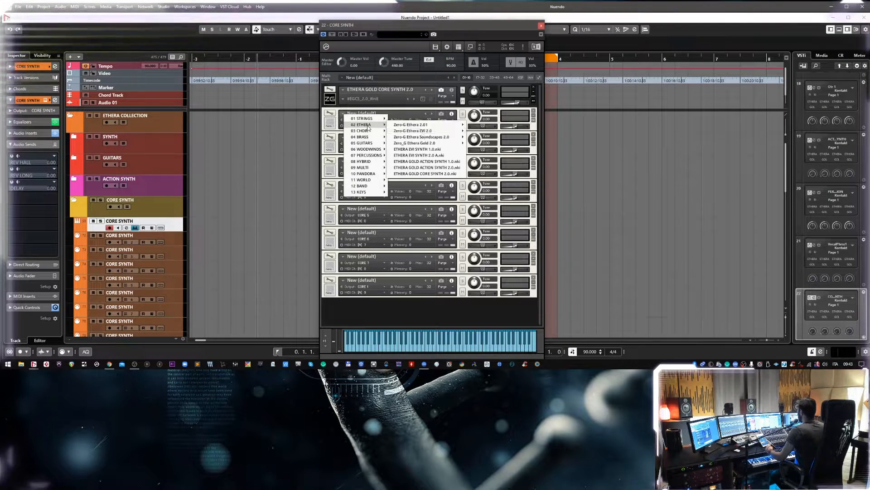
{"action": "left_click", "coordinate": [450, 174]}
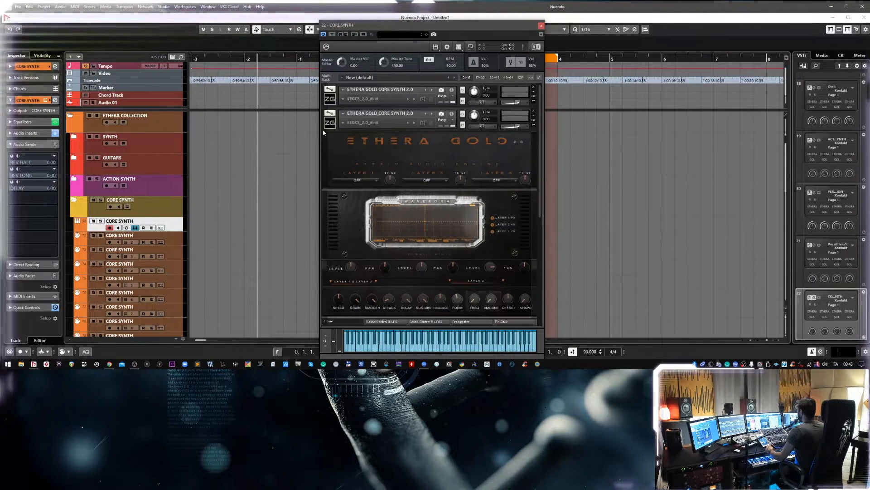
{"action": "left_click", "coordinate": [329, 124]}
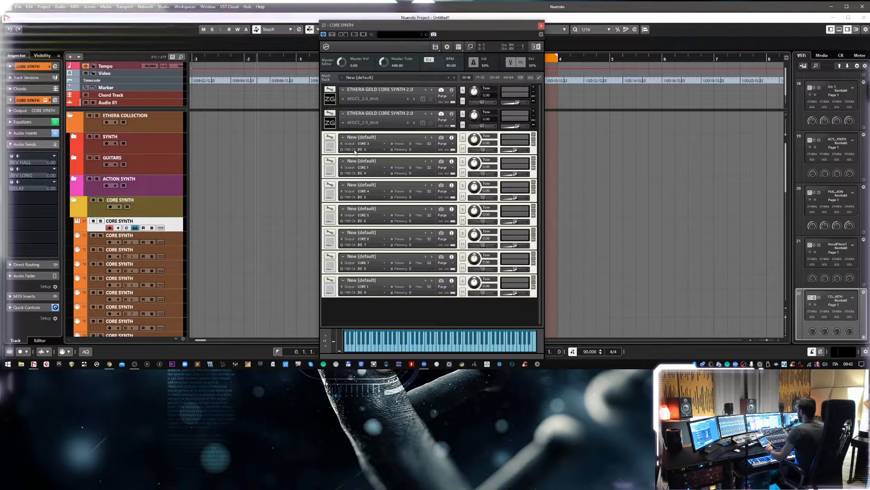
Replace the third empty instrument with ETHERA GOLD CORE SYNTH 2.0 and collapse it to its header.
{"action": "left_click", "coordinate": [344, 141]}
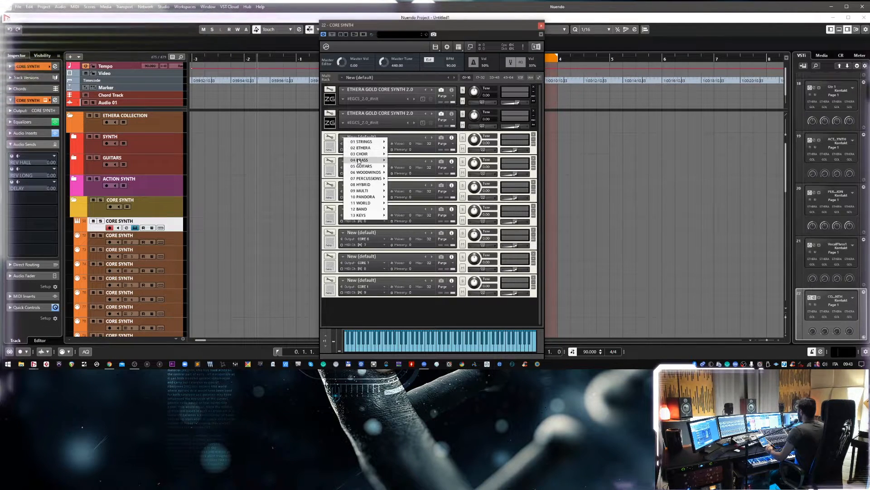
{"action": "mouse_move", "coordinate": [364, 147]}
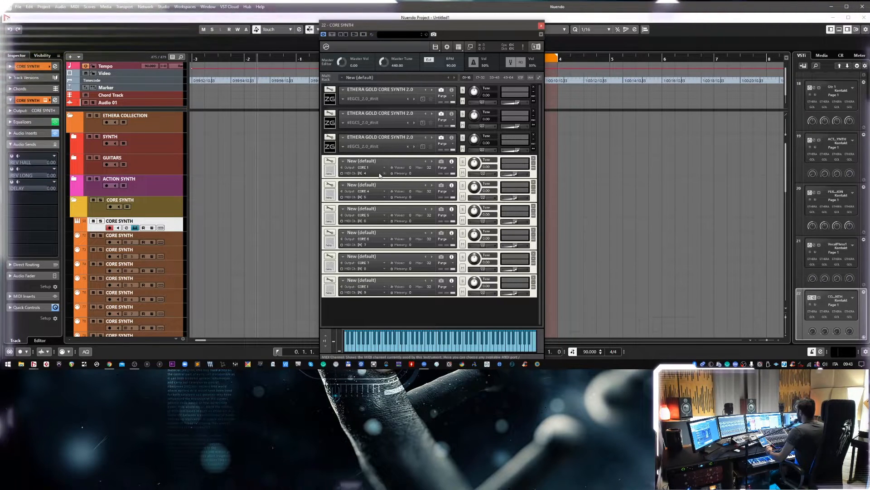
Replace the first remaining empty instrument, fourth in the rack, with ETHERA GOLD CORE SYNTH 2.0 and collapse it to its header.
{"action": "left_click", "coordinate": [344, 161]}
{"action": "mouse_move", "coordinate": [351, 171]}
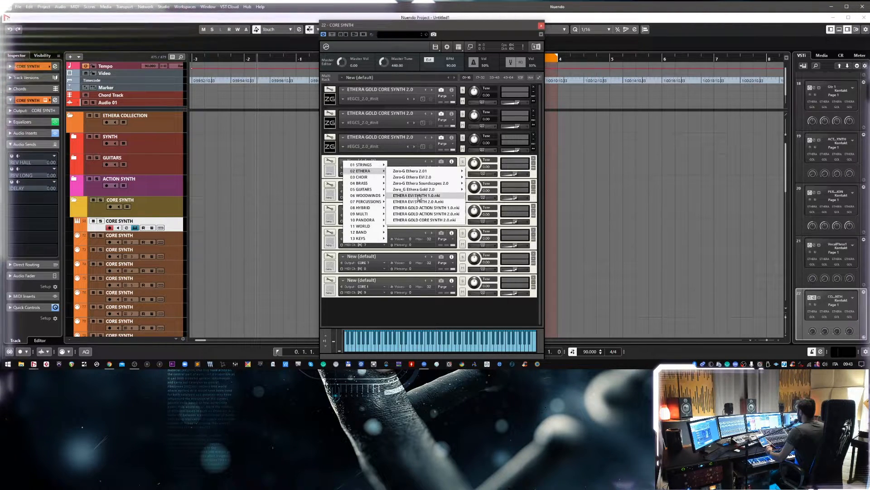
{"action": "left_click", "coordinate": [425, 220]}
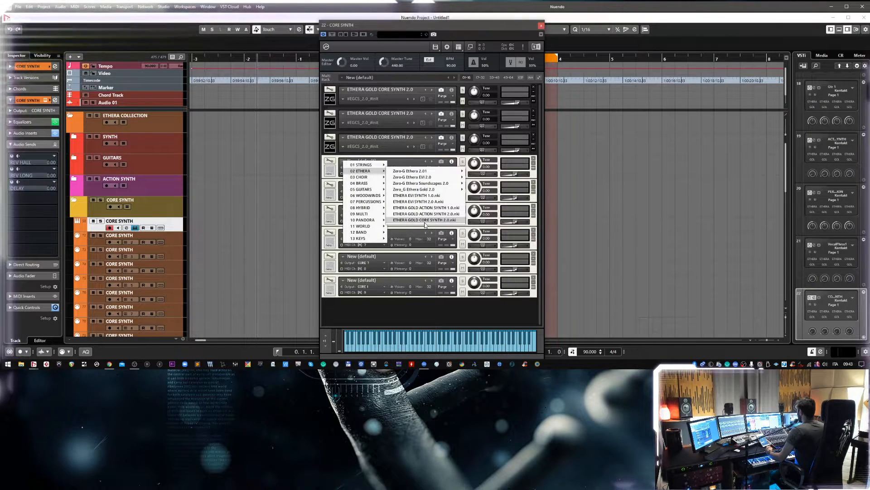
{"action": "left_click", "coordinate": [446, 220]}
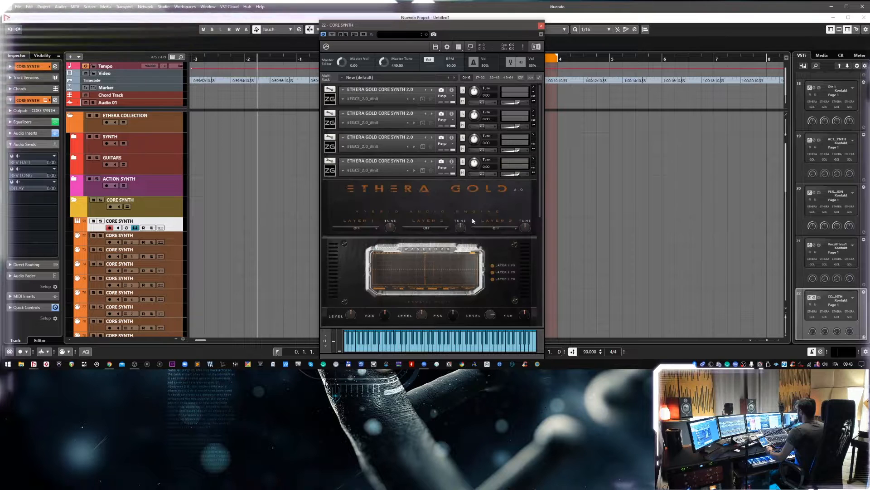
{"action": "left_click", "coordinate": [333, 172]}
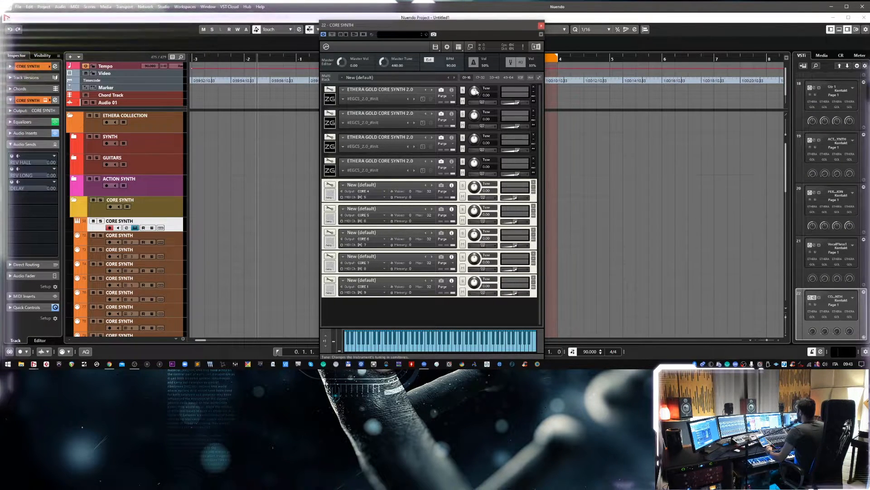
Check the output and MIDI channel assignments of the first three instruments and return them to the snapshot view.
{"action": "left_click", "coordinate": [452, 89]}
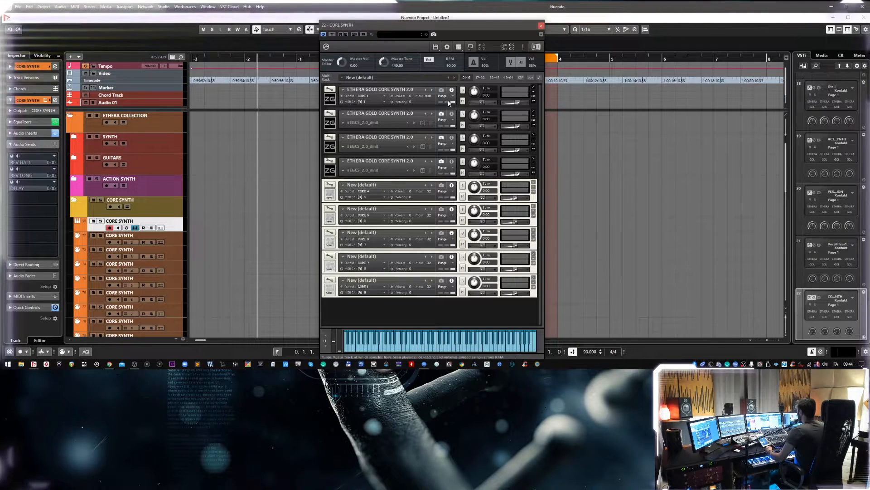
{"action": "left_click", "coordinate": [451, 114]}
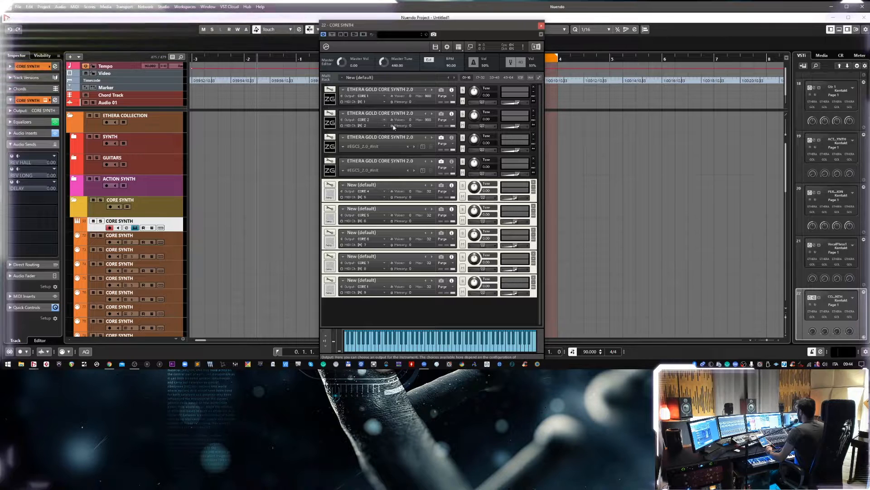
{"action": "left_click", "coordinate": [452, 137]}
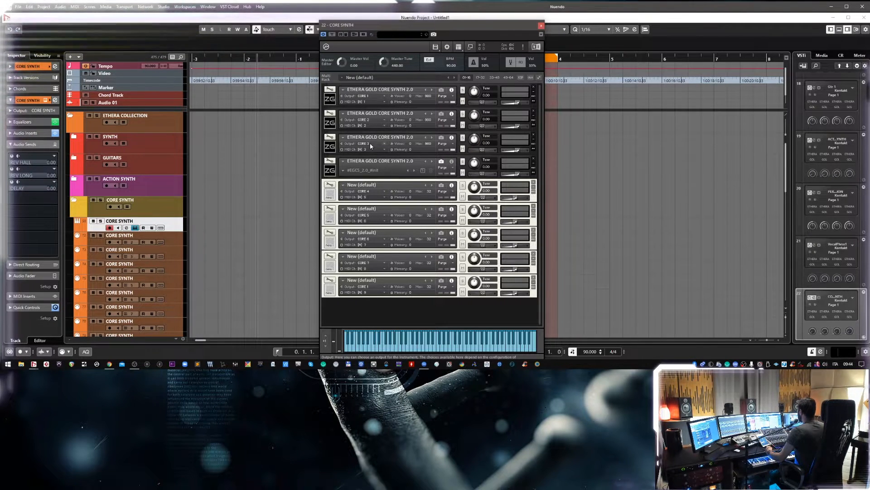
{"action": "left_click", "coordinate": [441, 114]}
{"action": "left_click", "coordinate": [441, 138]}
{"action": "left_click", "coordinate": [441, 90]}
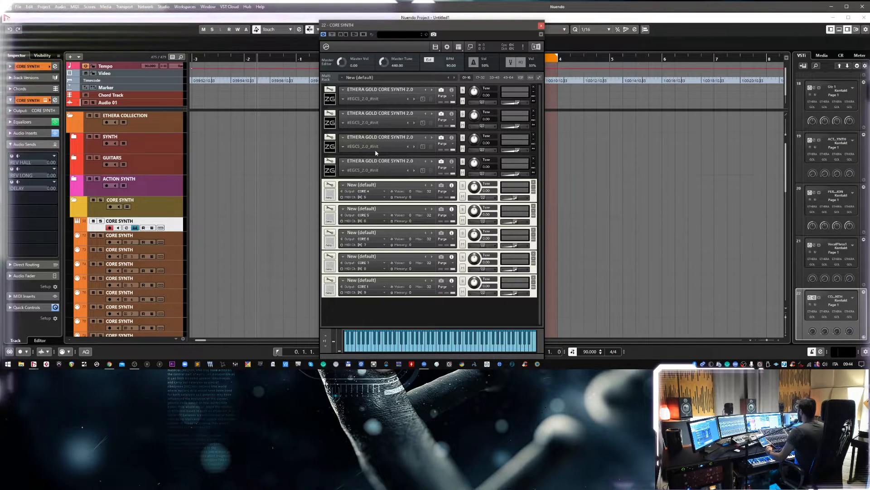
Load the Strings Texture 2 snapshot from CORE SYNTH 1.0 into the first instrument.
{"action": "left_click", "coordinate": [344, 98]}
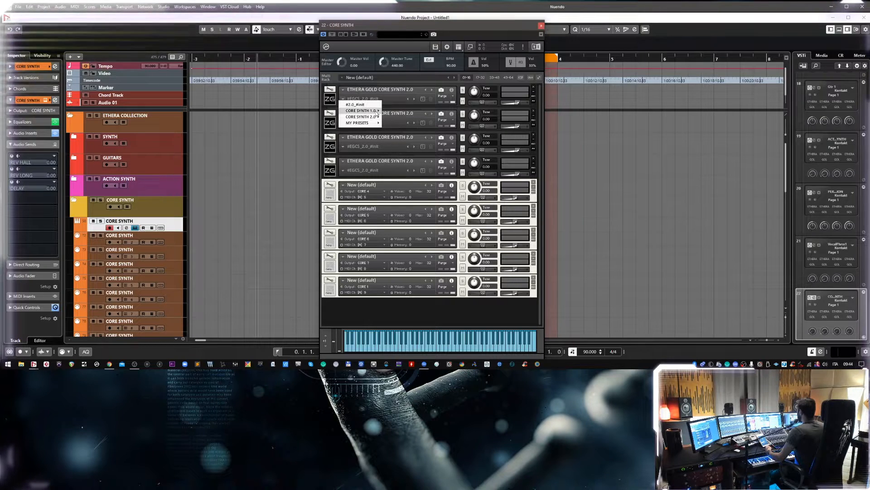
{"action": "mouse_move", "coordinate": [358, 111]}
{"action": "mouse_move", "coordinate": [401, 191]}
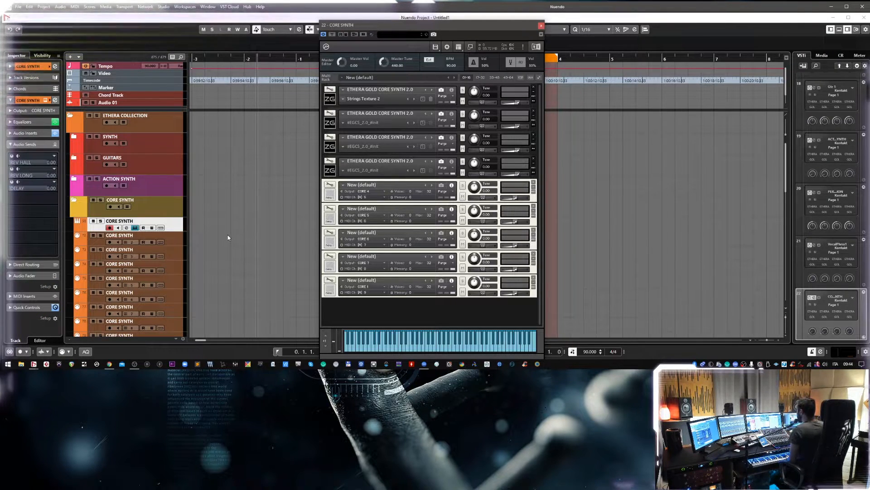
Load the Hybrid Rev 08 snapshot from CORE SYNTH 2.0 Reverse into the second instrument and record-enable the first two CORE SYNTH tracks.
{"action": "left_click", "coordinate": [356, 123]}
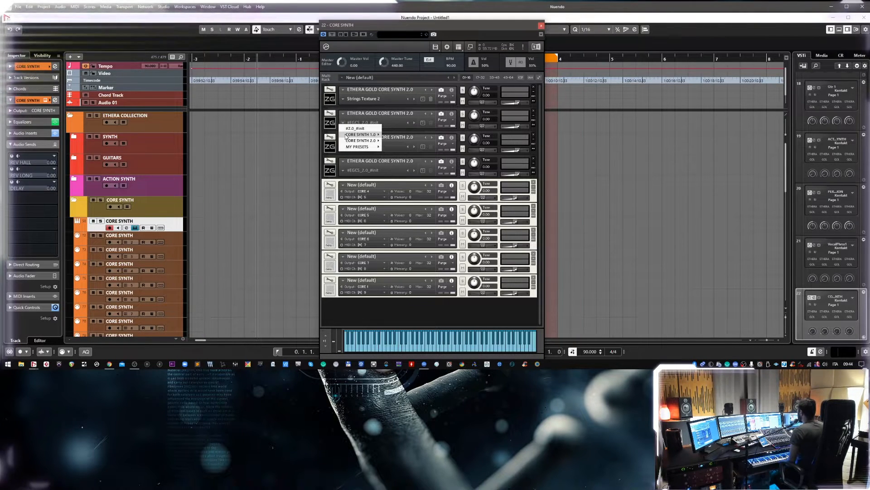
{"action": "mouse_move", "coordinate": [358, 140]}
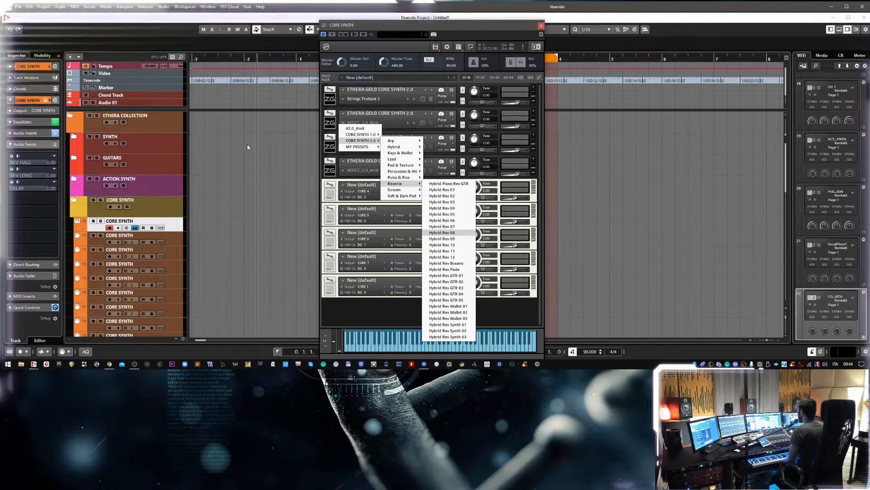
{"action": "left_click", "coordinate": [442, 233]}
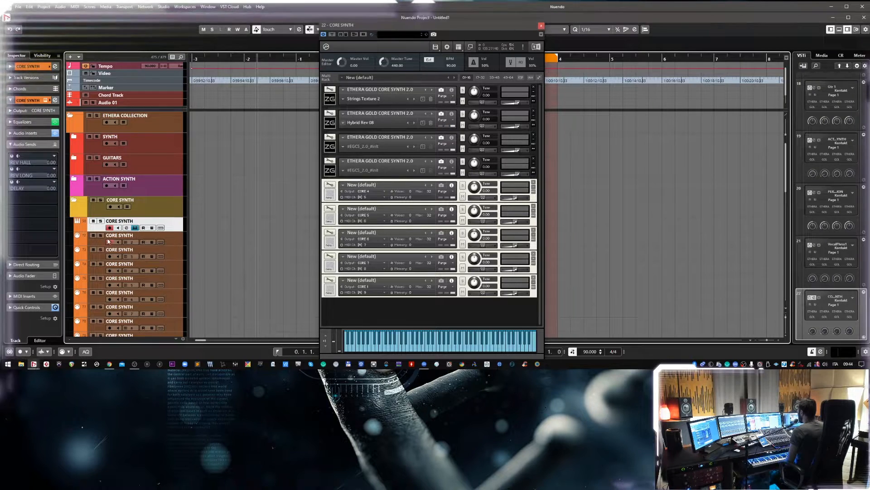
{"action": "left_click", "coordinate": [176, 242]}
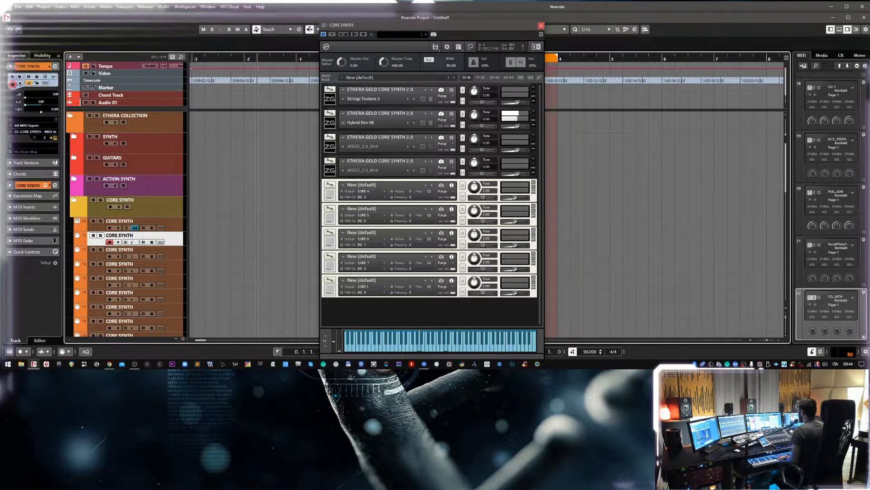
{"action": "left_click", "coordinate": [109, 228]}
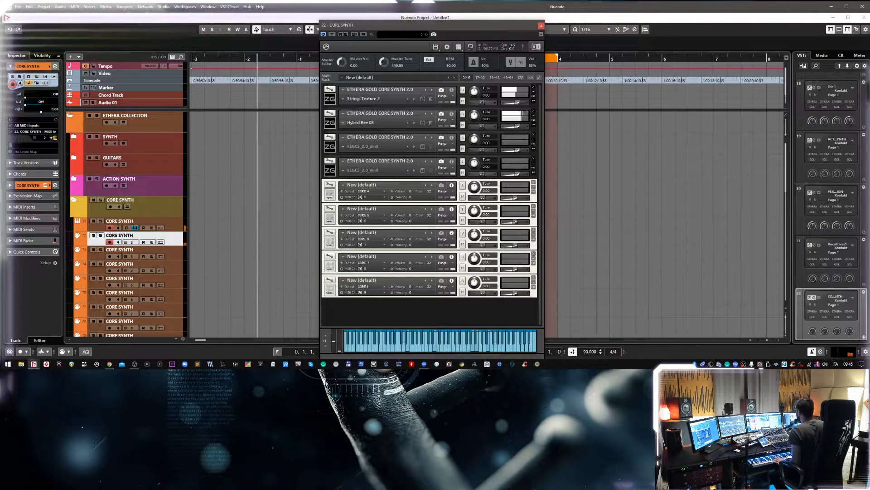
Load the Modulated 04 snapshot from the CORE SYNTH 1.0 Modulation category into the third instrument.
{"action": "left_click", "coordinate": [343, 146]}
{"action": "mouse_move", "coordinate": [347, 161]}
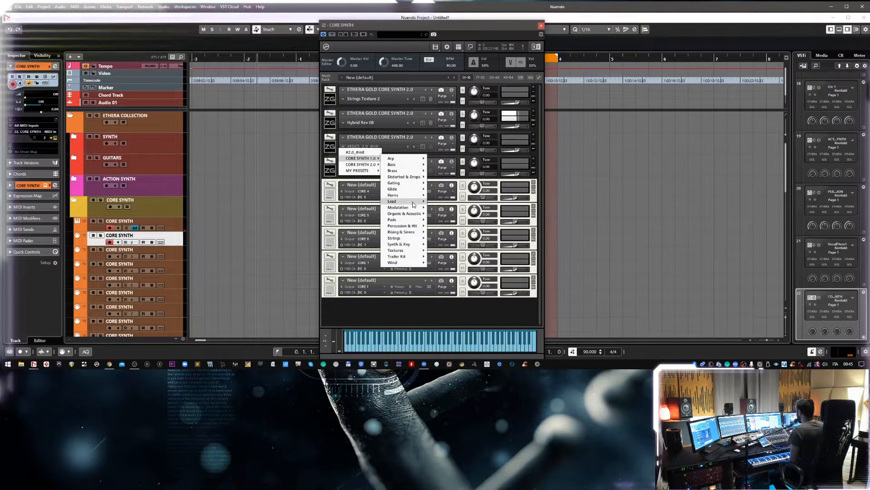
{"action": "mouse_move", "coordinate": [414, 210]}
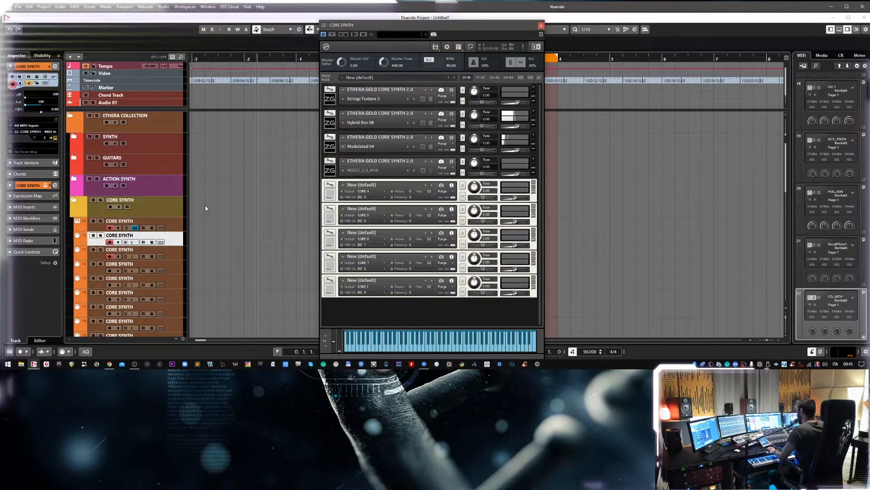
Expand and collapse the interfaces of the four loaded ETHERA GOLD instruments to view each one.
{"action": "left_click", "coordinate": [332, 147]}
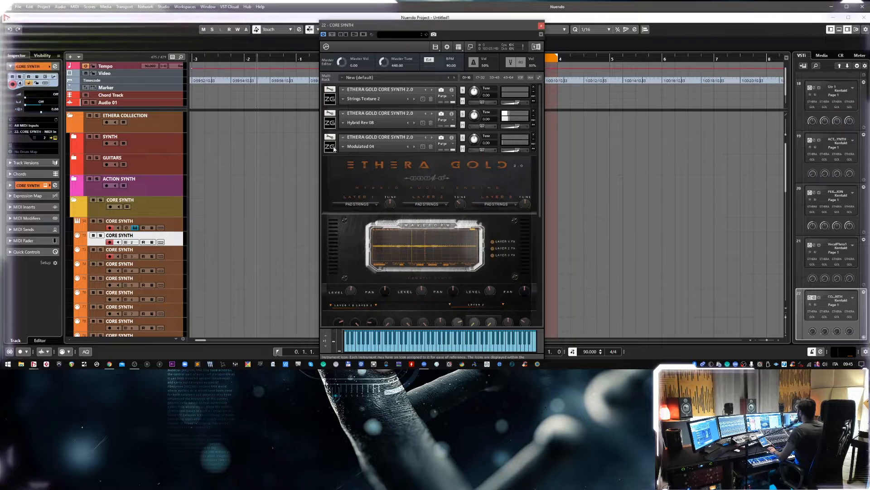
{"action": "left_click", "coordinate": [334, 149]}
{"action": "left_click", "coordinate": [332, 123]}
{"action": "left_click", "coordinate": [332, 123]}
{"action": "left_click", "coordinate": [334, 100]}
{"action": "left_click", "coordinate": [333, 100]}
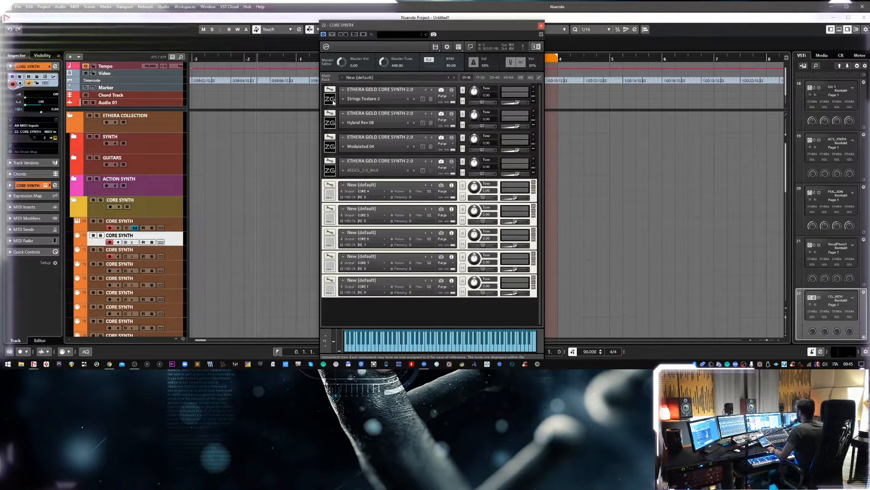
{"action": "left_click", "coordinate": [333, 123]}
{"action": "left_click", "coordinate": [333, 125]}
{"action": "left_click", "coordinate": [330, 169]}
{"action": "left_click", "coordinate": [330, 169]}
{"action": "left_click", "coordinate": [330, 170]}
{"action": "left_click", "coordinate": [332, 174]}
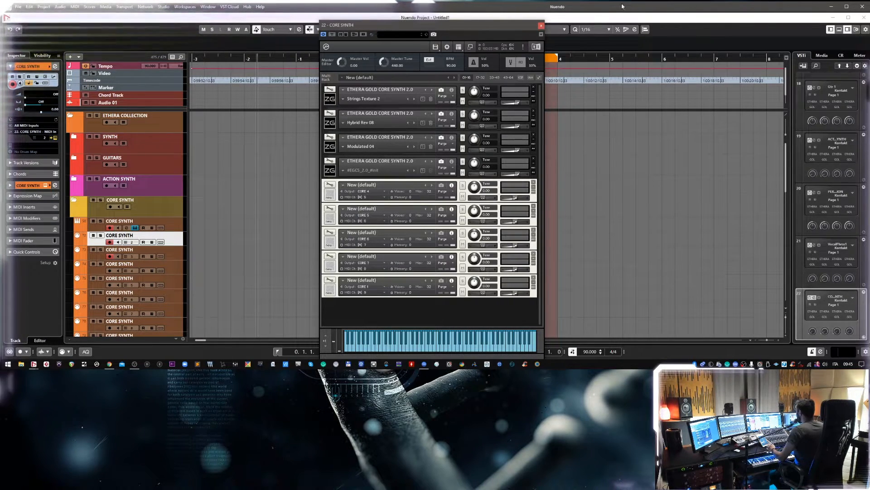
Close the CORE SYNTH rack and folder, and open the Kontakt rack of ARPEGGIATORS 1 inside the ARPEGGIATORS folder.
{"action": "left_click", "coordinate": [541, 26]}
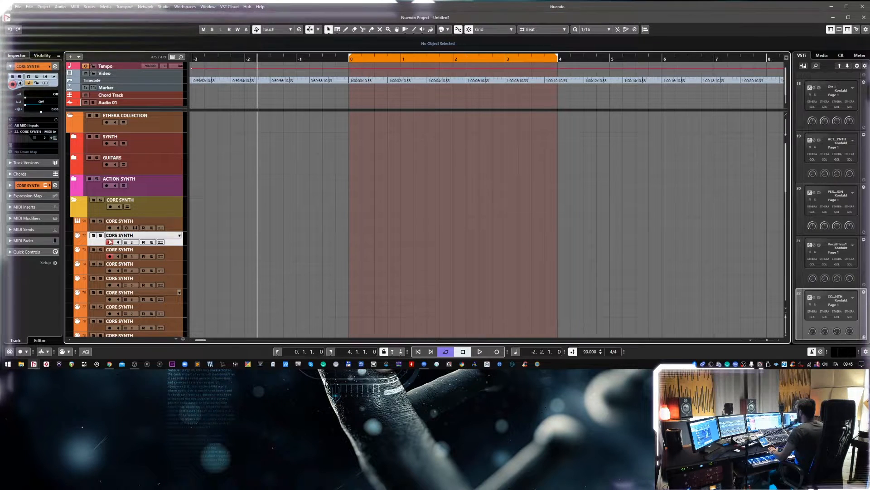
{"action": "left_click", "coordinate": [74, 200]}
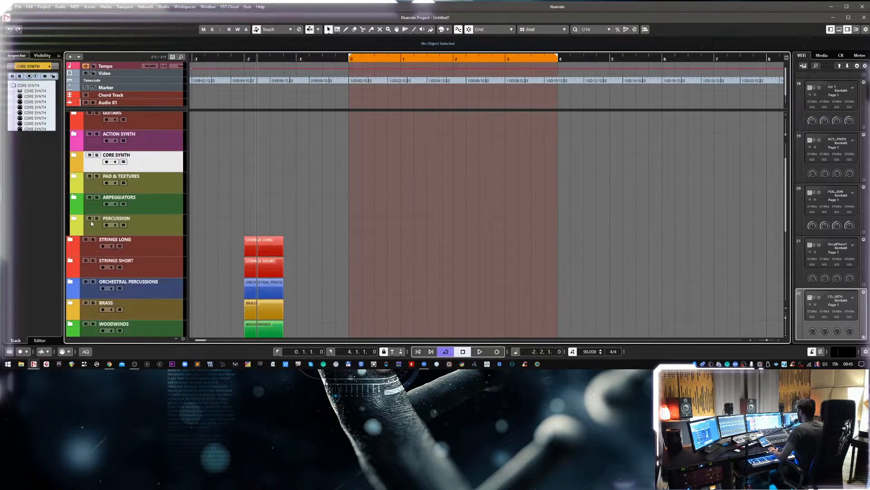
{"action": "left_click", "coordinate": [73, 197]}
{"action": "left_click", "coordinate": [180, 227]}
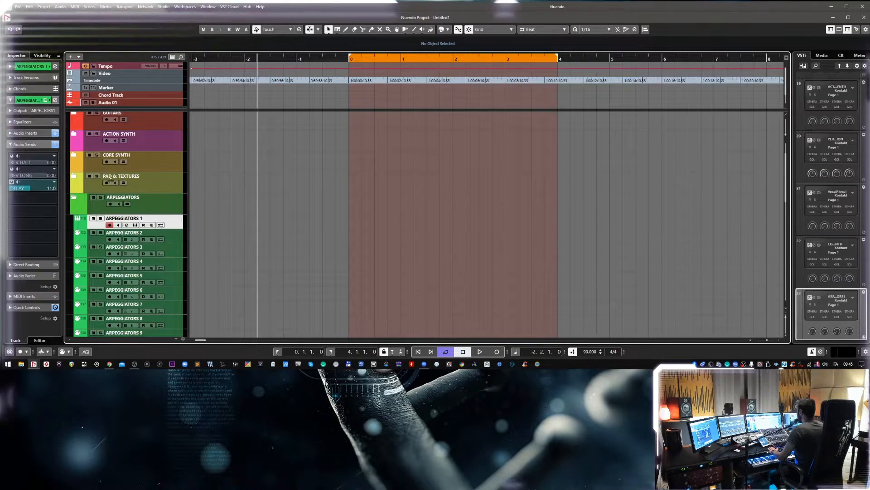
{"action": "left_click", "coordinate": [46, 100]}
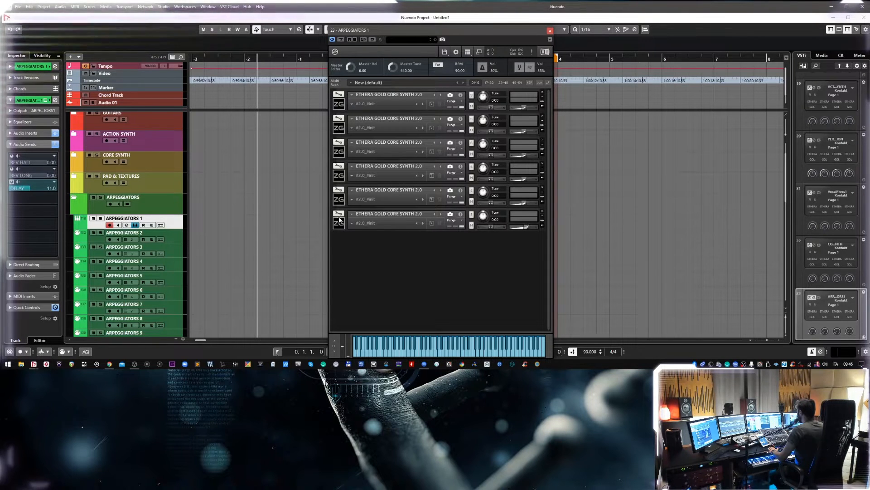
{"action": "left_click", "coordinate": [338, 127]}
{"action": "left_click", "coordinate": [339, 130]}
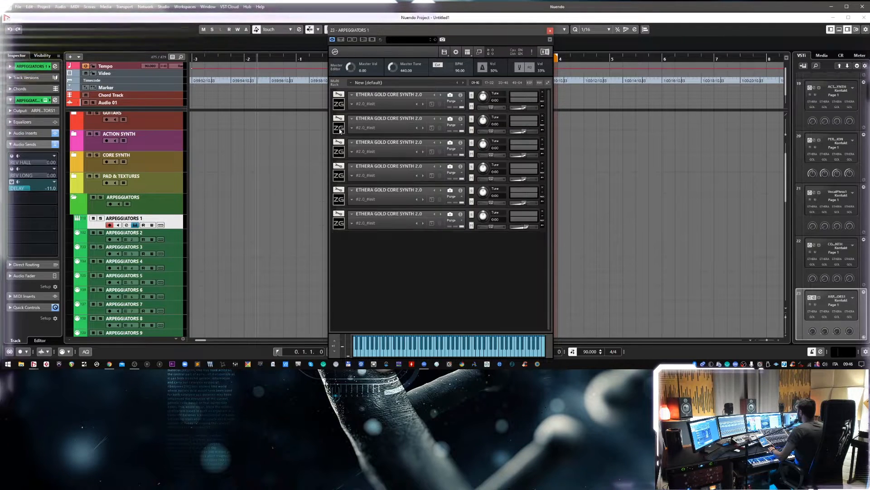
Load the Bell Arp 02 snapshot from the CORE SYNTH 1.0 Arp category into the first arpeggiator instrument.
{"action": "left_click", "coordinate": [351, 106]}
{"action": "mouse_move", "coordinate": [369, 116]}
{"action": "mouse_move", "coordinate": [433, 116]}
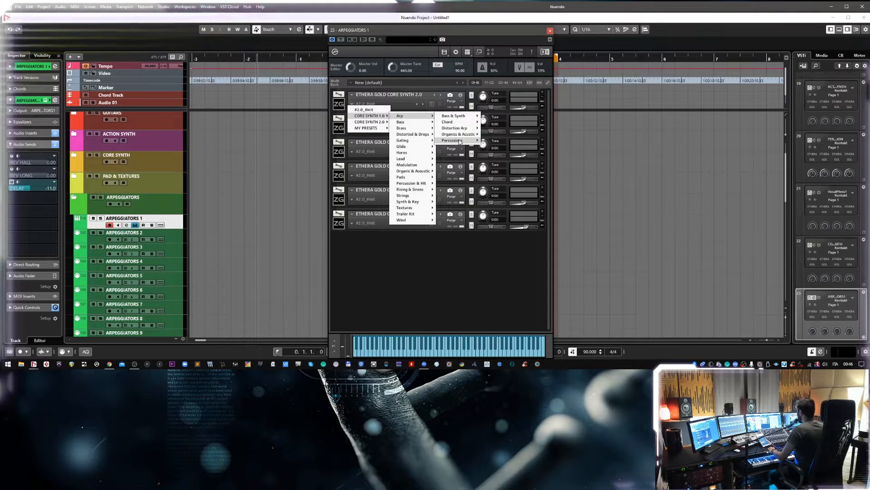
{"action": "mouse_move", "coordinate": [459, 134]}
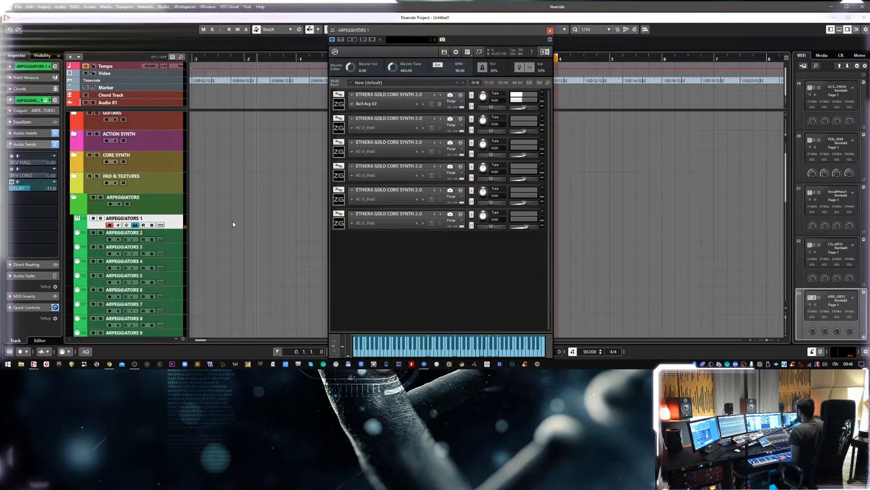
Load the Bell Arp 03 snapshot into the second arpeggiator instrument and record-enable the ARPEGGIATORS 1 and ARPEGGIATORS 2 tracks together.
{"action": "left_click", "coordinate": [352, 127]}
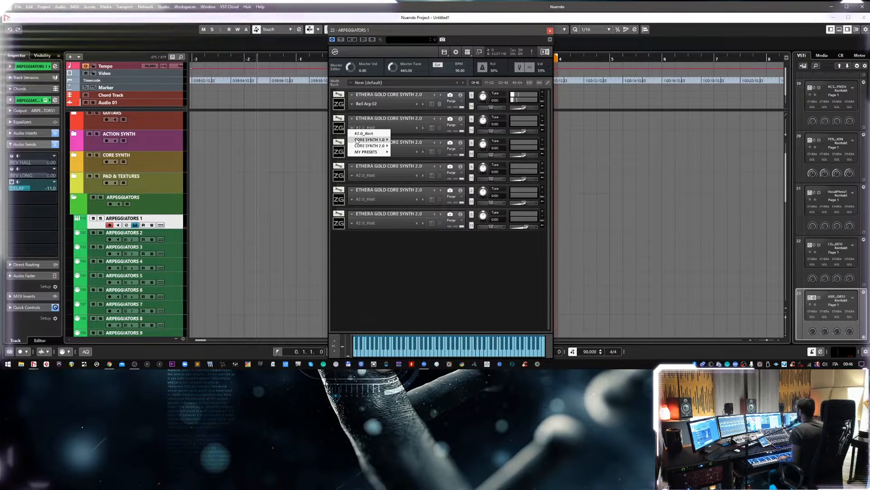
{"action": "mouse_move", "coordinate": [372, 142]}
{"action": "mouse_move", "coordinate": [402, 140]}
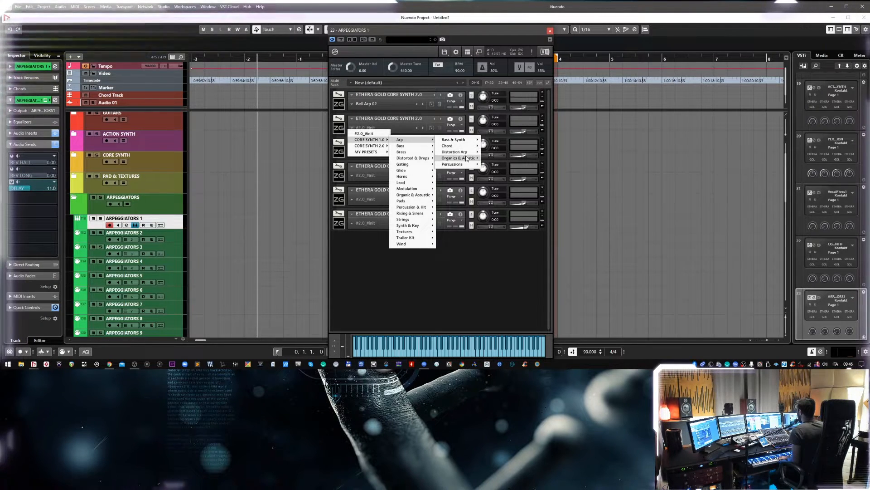
{"action": "mouse_move", "coordinate": [467, 161]}
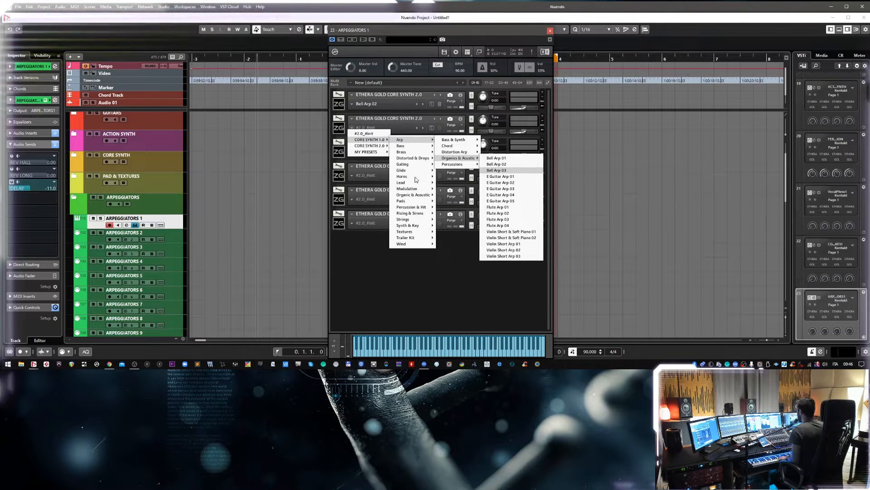
{"action": "left_click", "coordinate": [497, 170]}
{"action": "left_click", "coordinate": [110, 241]}
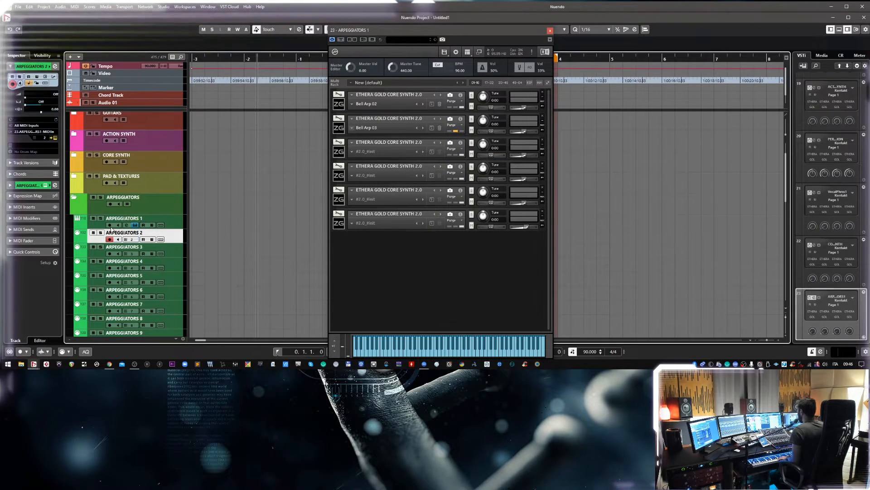
{"action": "left_click", "coordinate": [109, 225]}
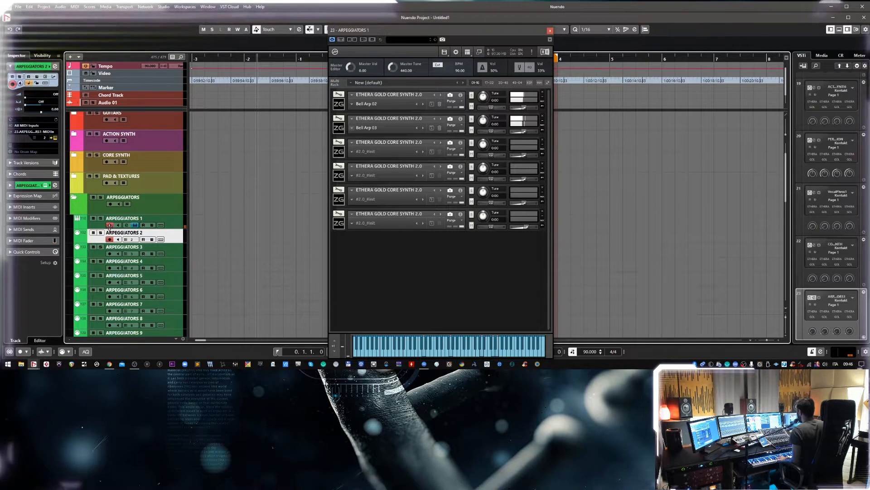
Set the project tempo to 120 BPM.
{"action": "double_click", "coordinate": [591, 351]}
{"action": "type", "text": "120"}
{"action": "key", "text": "Return"}
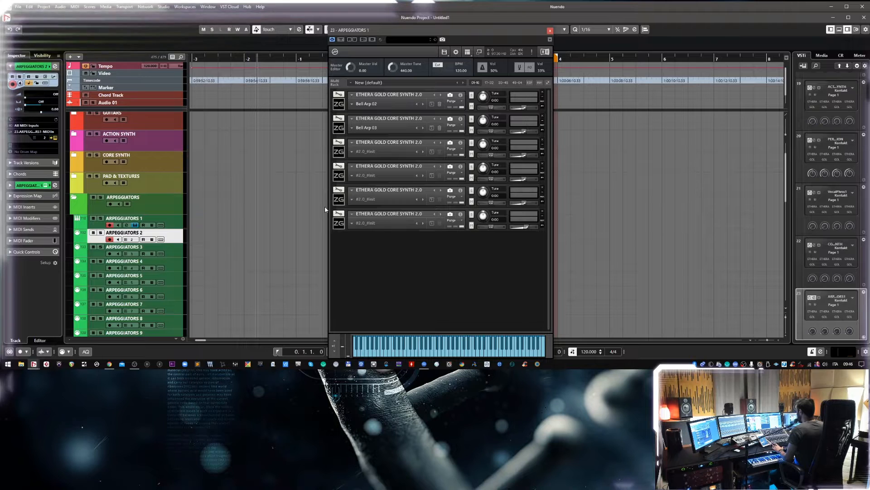
Replace the third instrument in the ARPEGGIATORS 1 rack with ETHERA EVI SYNTH 1.0 from the 02 ETHERA group.
{"action": "left_click", "coordinate": [353, 143]}
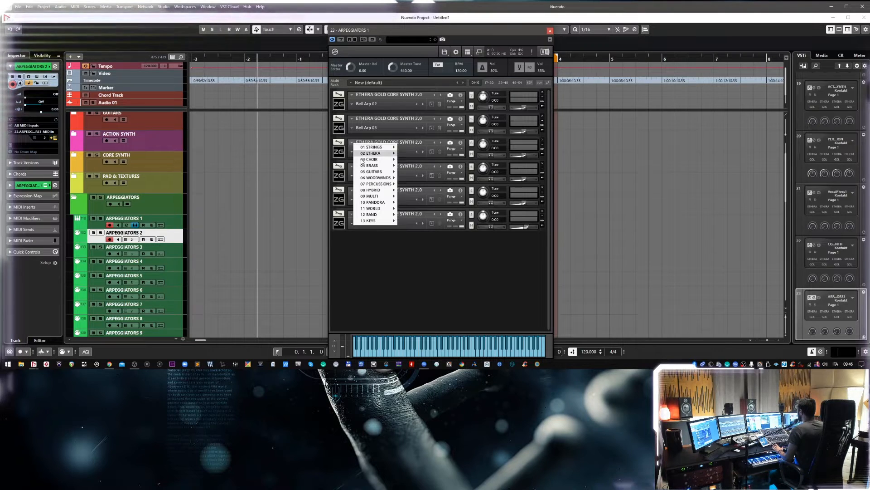
{"action": "mouse_move", "coordinate": [370, 154]}
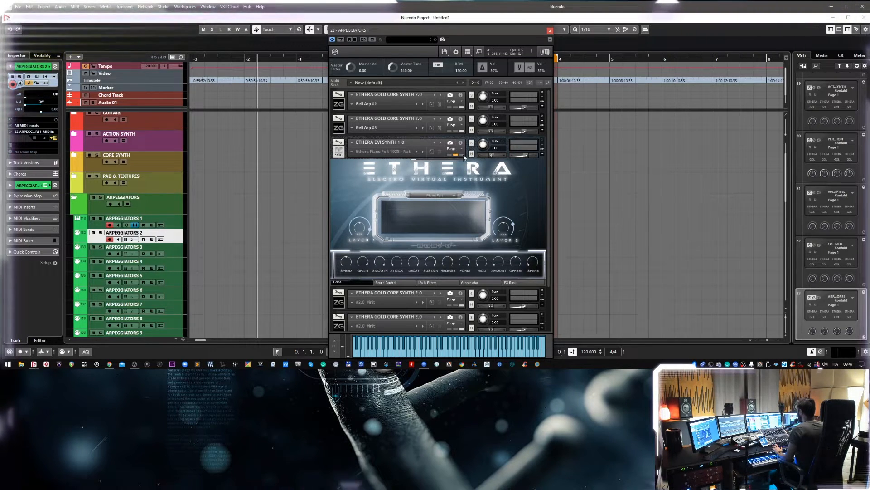
Load the Soft Synth 03 snapshot from the Arps > Synth category into the ETHERA EVI SYNTH 1.0 instrument.
{"action": "left_click", "coordinate": [352, 154]}
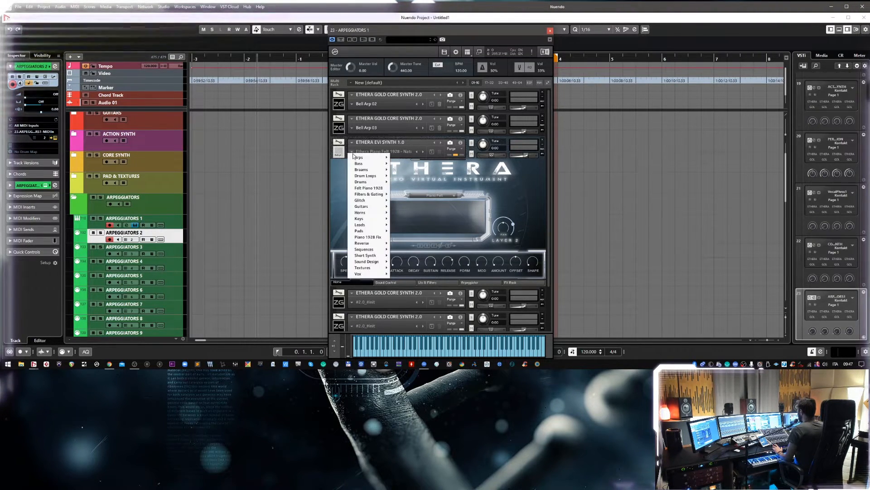
{"action": "mouse_move", "coordinate": [362, 158]}
{"action": "mouse_move", "coordinate": [409, 160]}
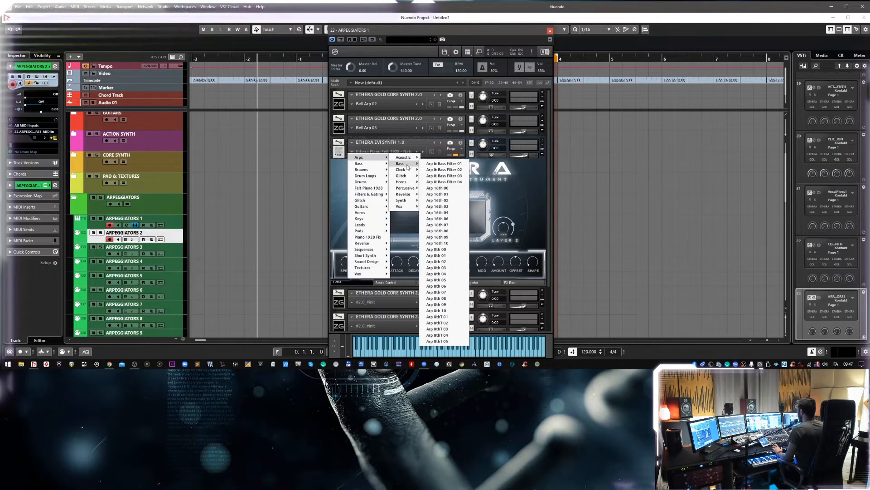
{"action": "mouse_move", "coordinate": [412, 196]}
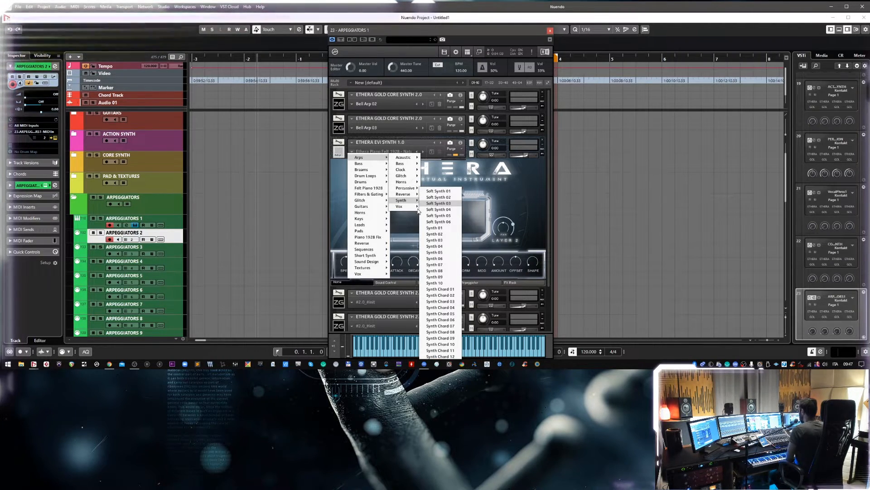
{"action": "left_click", "coordinate": [439, 203]}
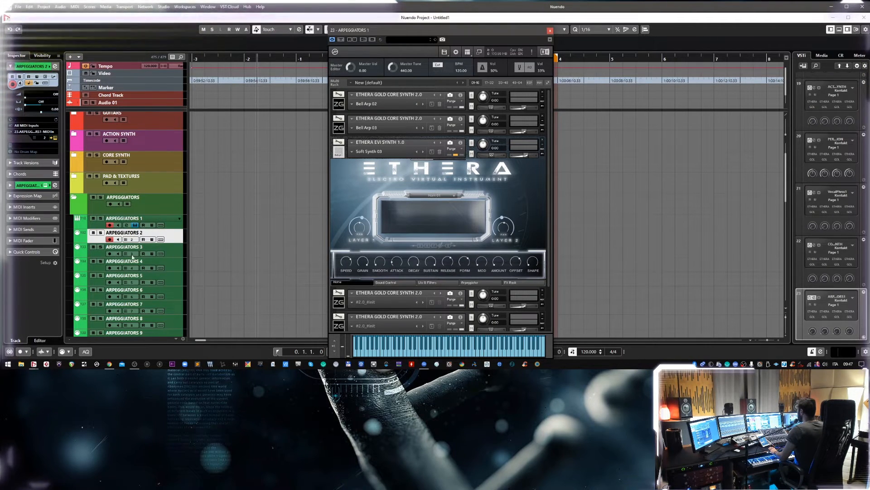
Record-enable only the ARPEGGIATORS 3 track for playing and slightly lower the ETHERA EVI SYNTH 1.0 instrument's volume.
{"action": "left_click", "coordinate": [109, 253]}
{"action": "left_click", "coordinate": [109, 225]}
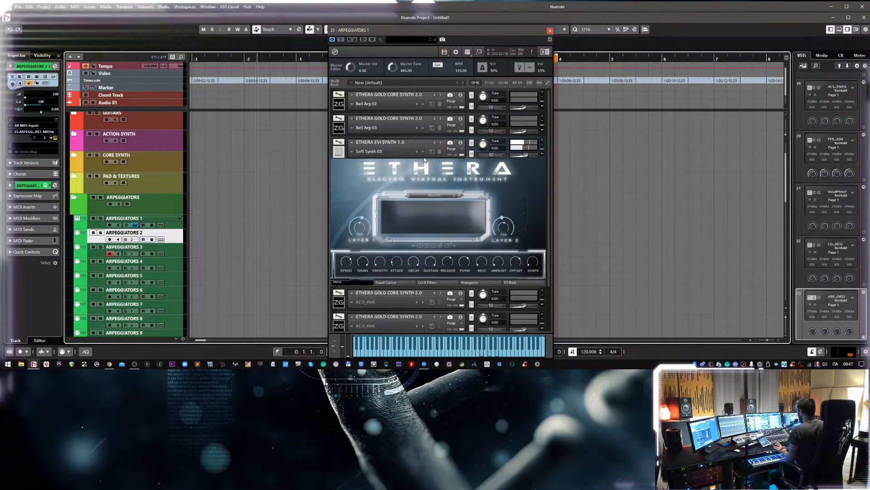
{"action": "key", "text": "space"}
{"action": "left_click_drag", "start_coordinate": [525, 155], "coordinate": [521, 158]}
Record-enable ARPEGGIATORS 1 and 2 together with ARPEGGIATORS 3 to layer them, and collapse the ETHERA EVI SYNTH 1.0 interface.
{"action": "left_click", "coordinate": [109, 225]}
{"action": "left_click", "coordinate": [109, 240]}
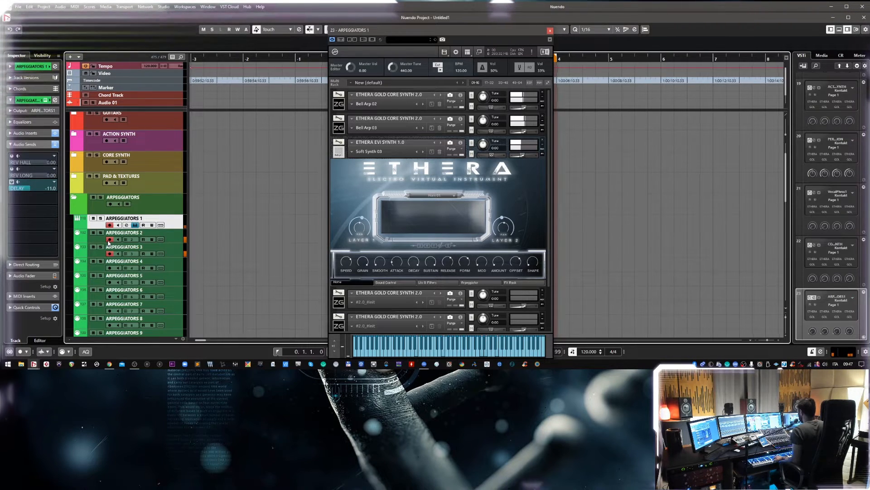
{"action": "left_click", "coordinate": [396, 156]}
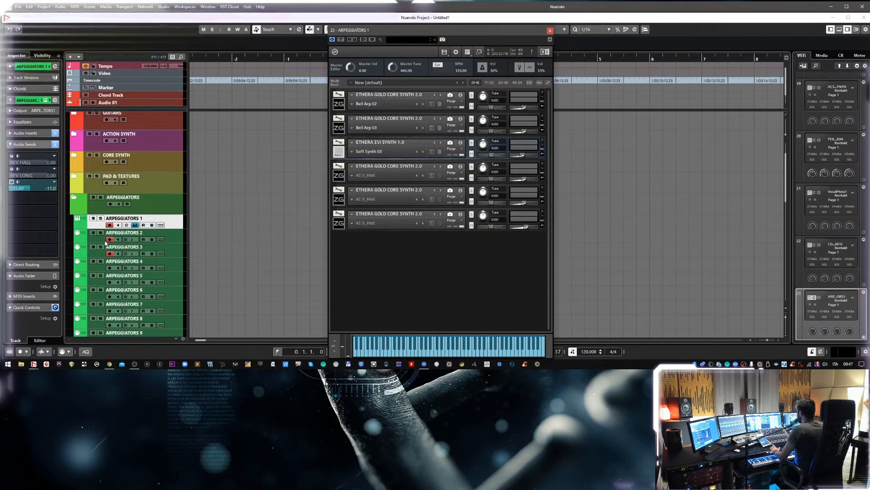
Disable recording on the three ARPEGGIATORS tracks and collapse the ARPEGGIATORS folder.
{"action": "left_click", "coordinate": [109, 225]}
{"action": "left_click", "coordinate": [109, 239]}
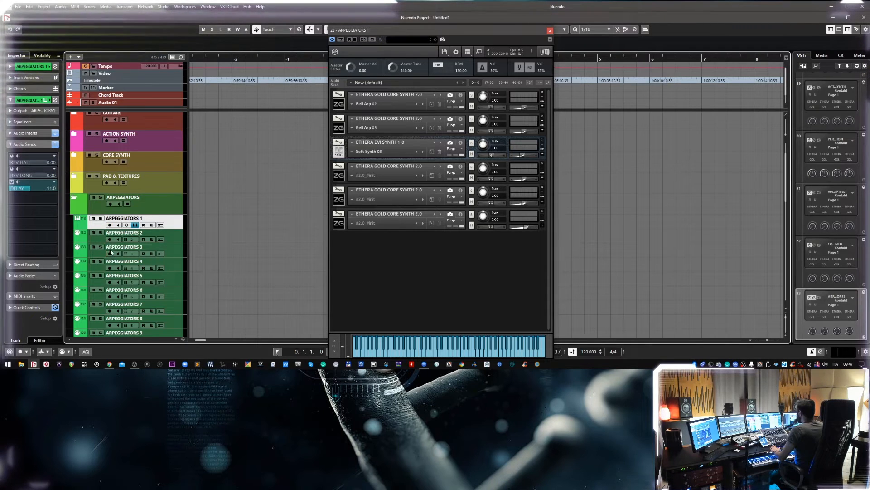
{"action": "left_click", "coordinate": [73, 200]}
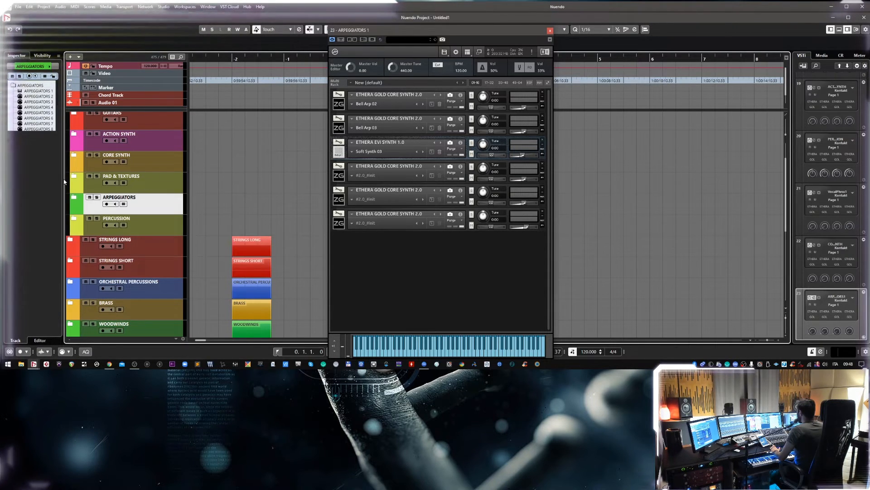
{"action": "scroll", "coordinate": [191, 176], "scroll_direction": "up", "scroll_amount": 2}
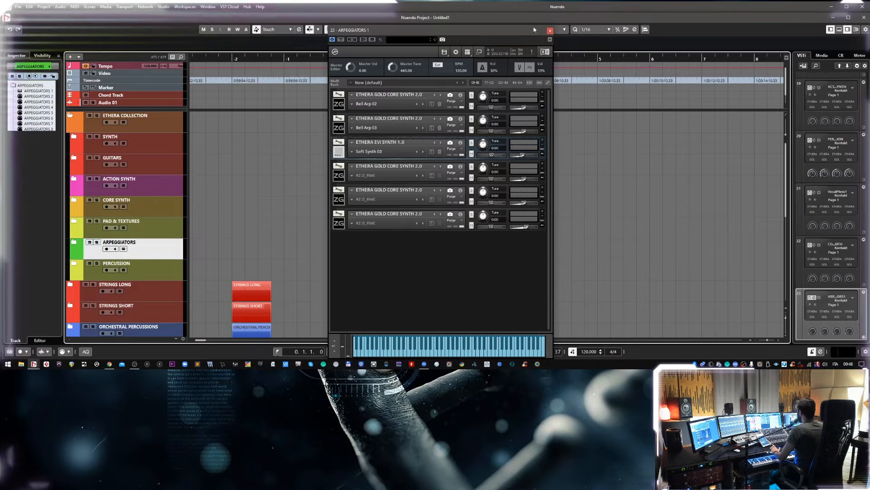
Inspect the first arpeggiator instrument's interface and the tracks inside the ACTION SYNTH folder, closing each again.
{"action": "left_click", "coordinate": [338, 107]}
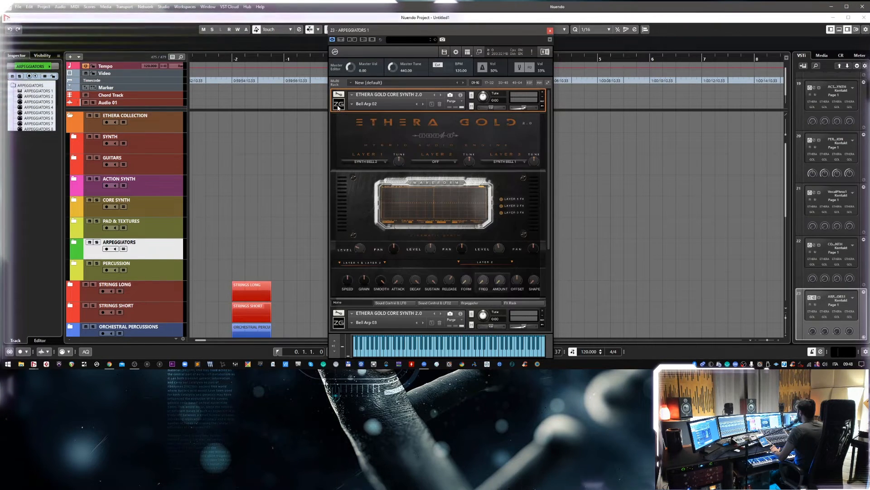
{"action": "left_click", "coordinate": [338, 107]}
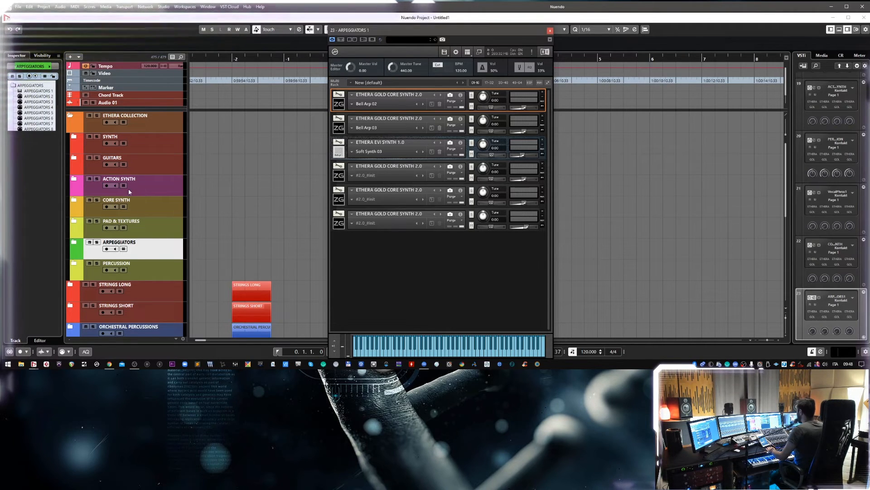
{"action": "left_click", "coordinate": [77, 181]}
{"action": "left_click", "coordinate": [74, 179]}
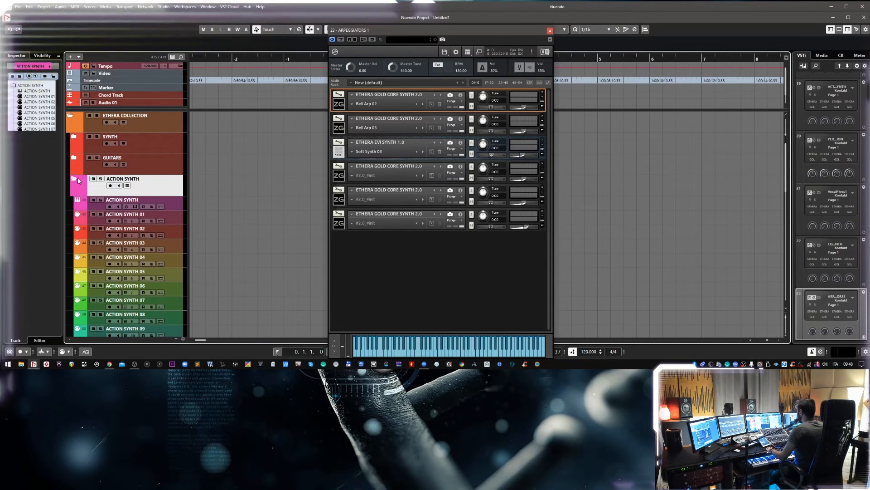
{"action": "left_click", "coordinate": [75, 179]}
Expand the GUITARS folder and open the GTR track's Kontakt rack with its second instrument collapsed.
{"action": "left_click", "coordinate": [73, 157]}
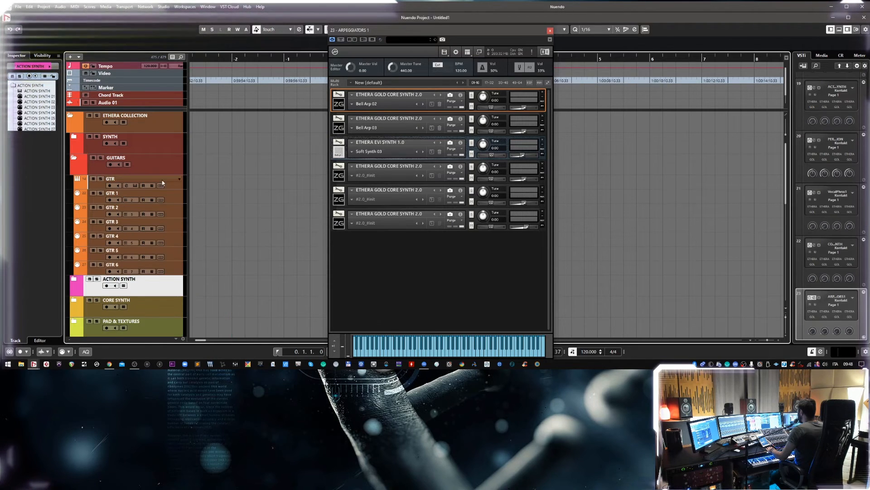
{"action": "left_click", "coordinate": [135, 185]}
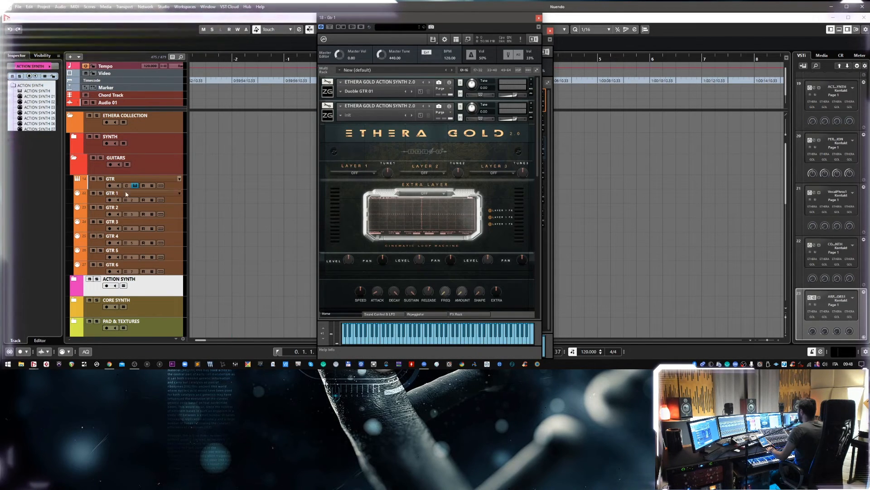
{"action": "left_click", "coordinate": [328, 116]}
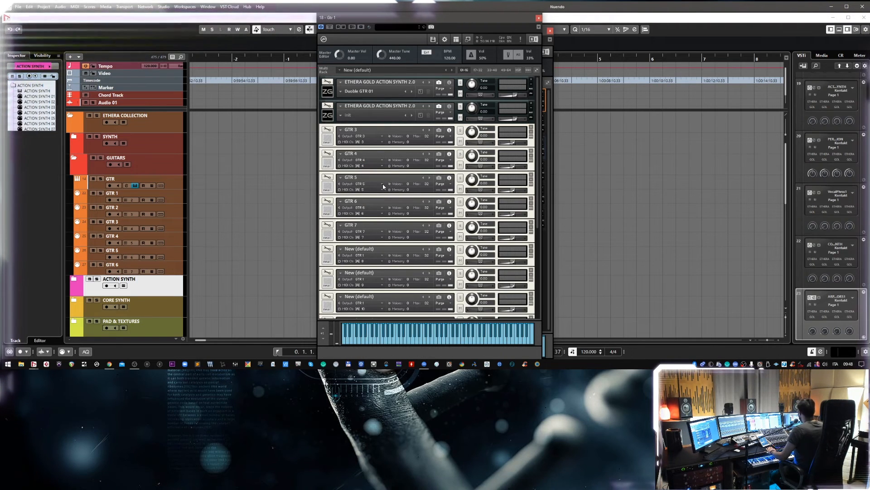